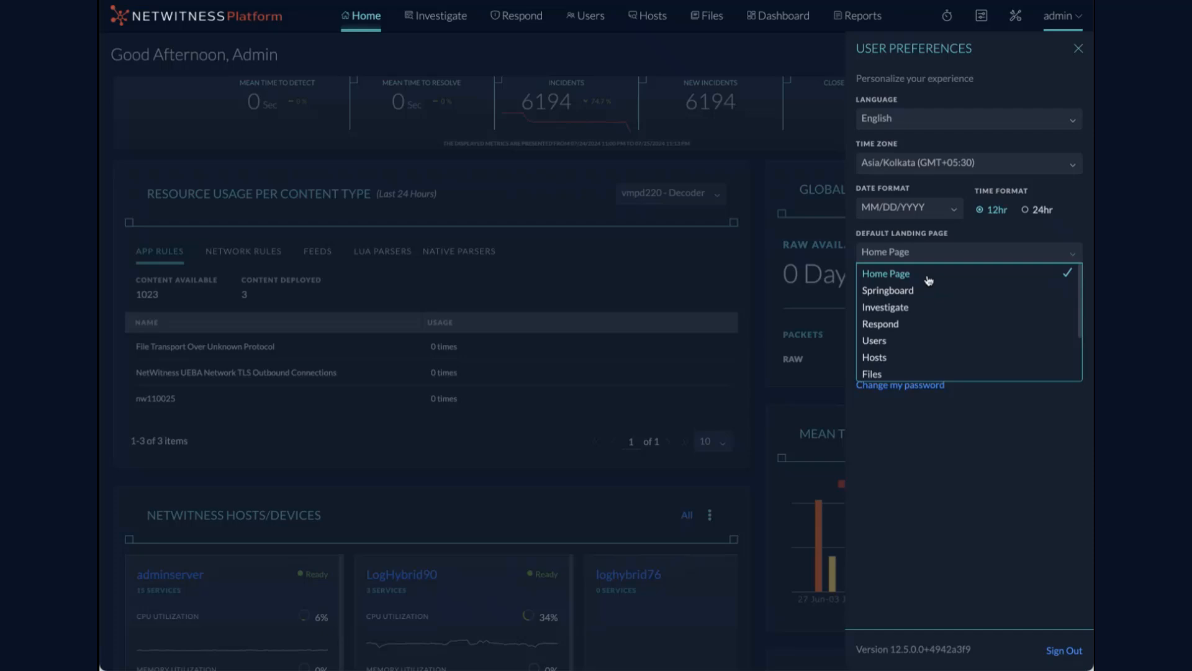
- Choose Home Page as the default landing page in the user preferences, and open the Admin View options on the home page
{"action": "left_click", "coordinate": [928, 281]}
{"action": "key", "text": "Escape"}
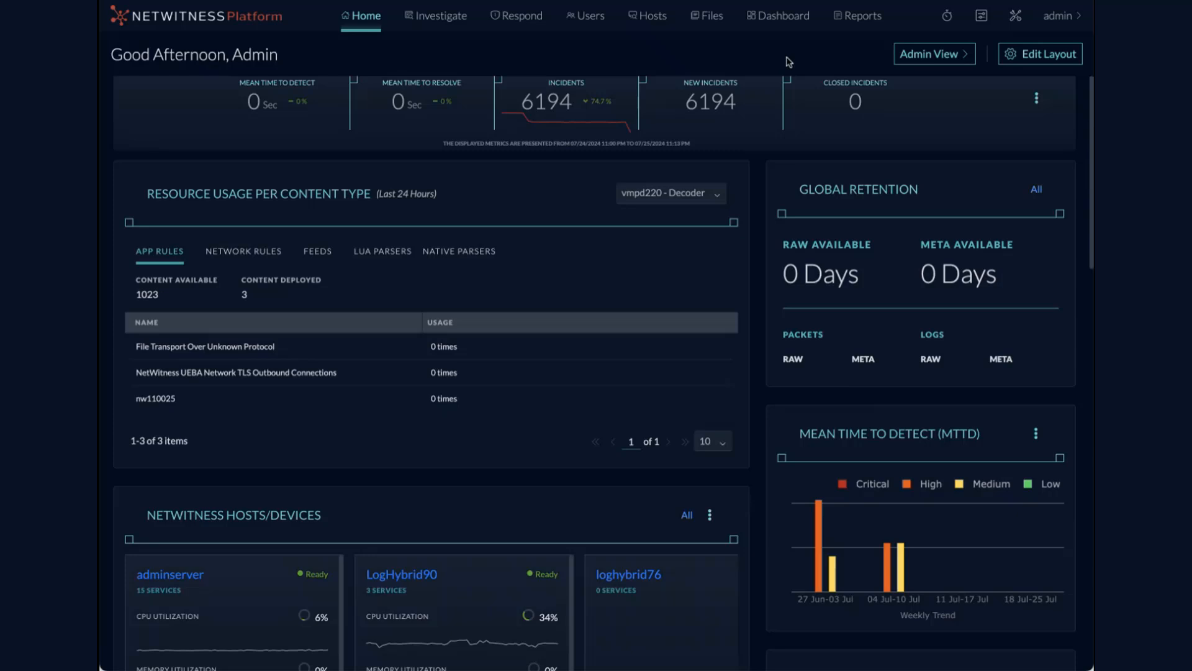
{"action": "left_click", "coordinate": [962, 56]}
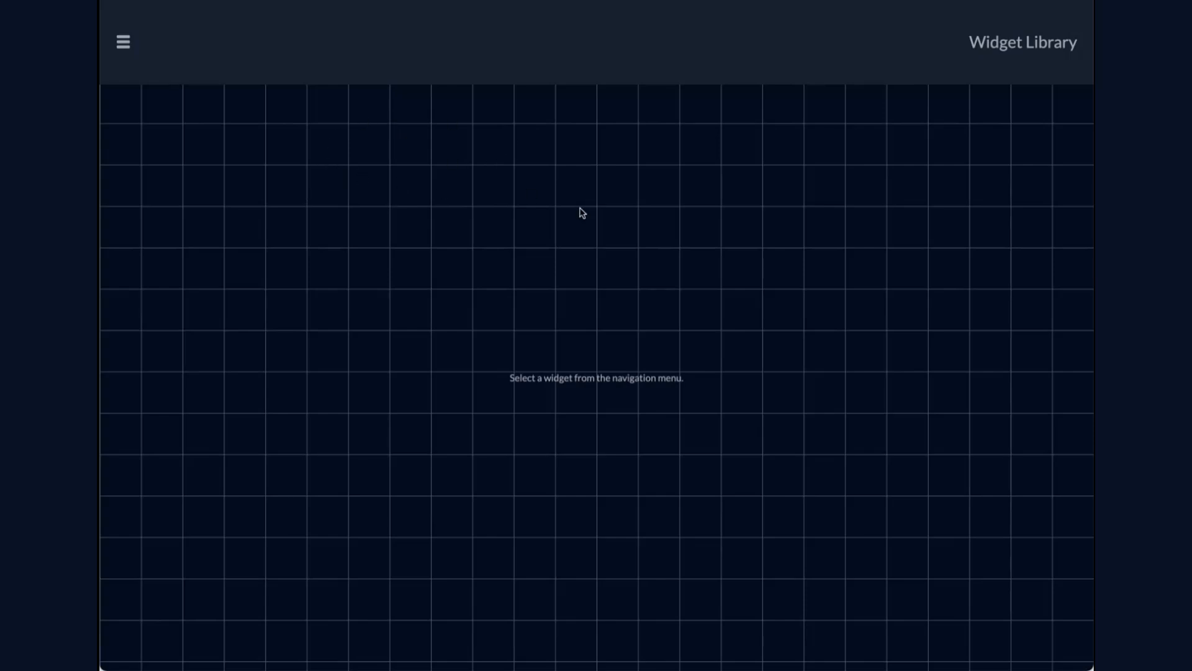
- Display the Users Logged into NetWitness widget in the Widget Library and reduce its width to 8
{"action": "left_click", "coordinate": [129, 48]}
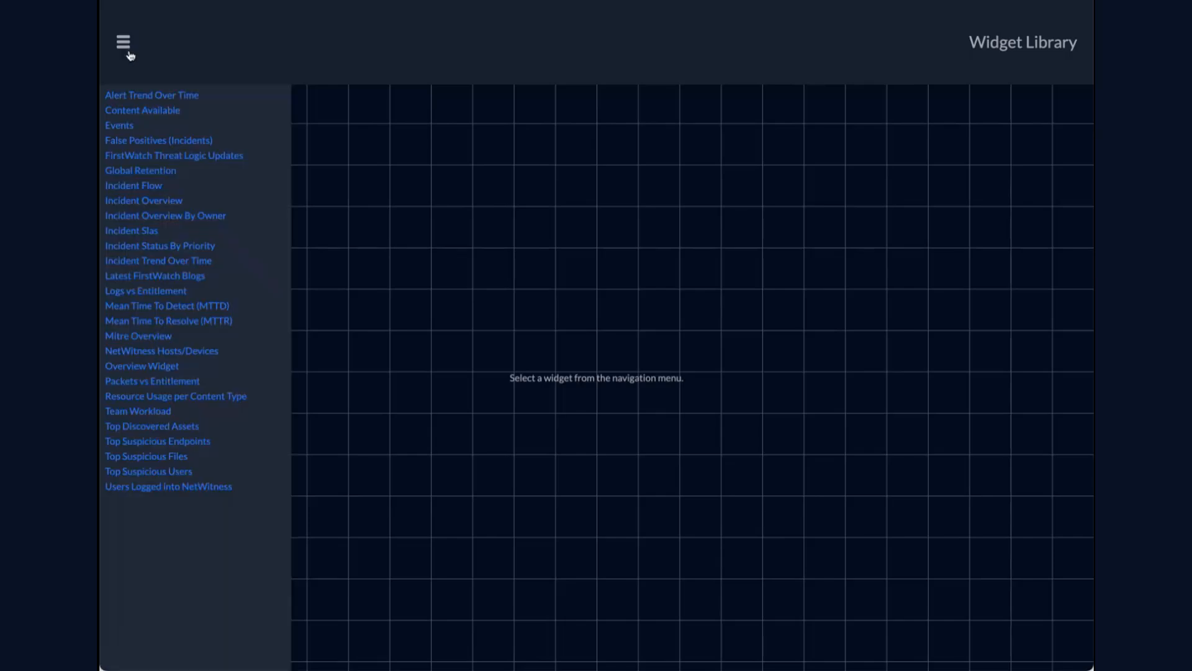
{"action": "left_click", "coordinate": [143, 488]}
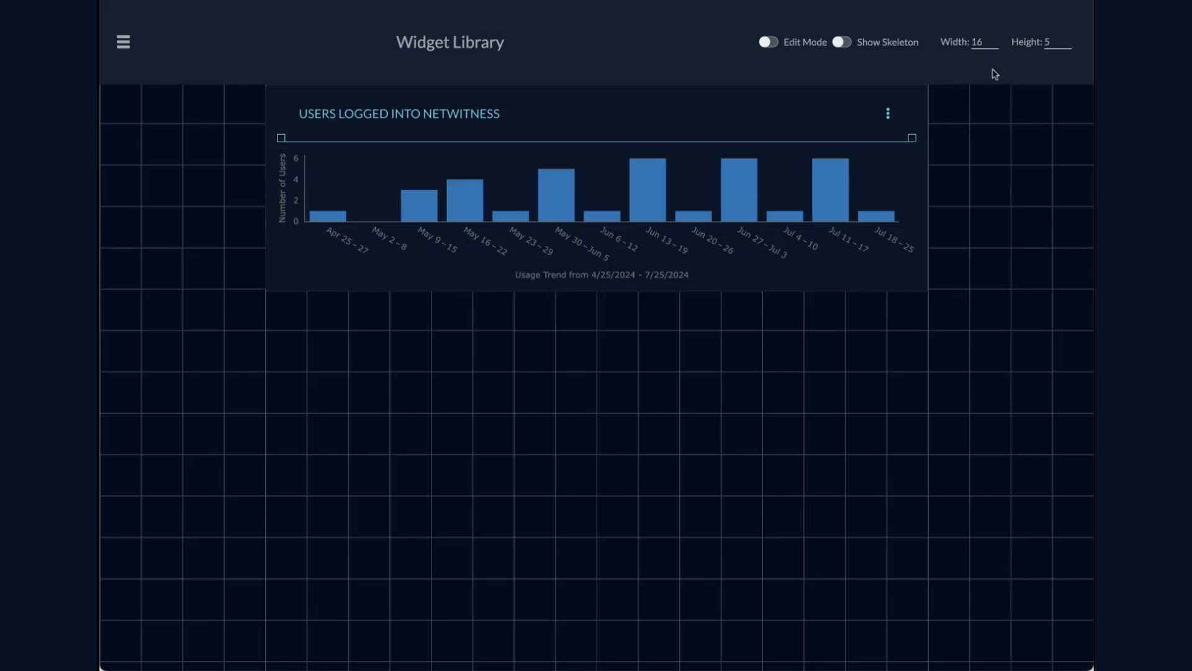
{"action": "mouse_move", "coordinate": [996, 47]}
{"action": "left_click", "coordinate": [996, 46]}
{"action": "left_click", "coordinate": [996, 46]}
{"action": "left_click", "coordinate": [996, 46]}
{"action": "left_click", "coordinate": [996, 46]}
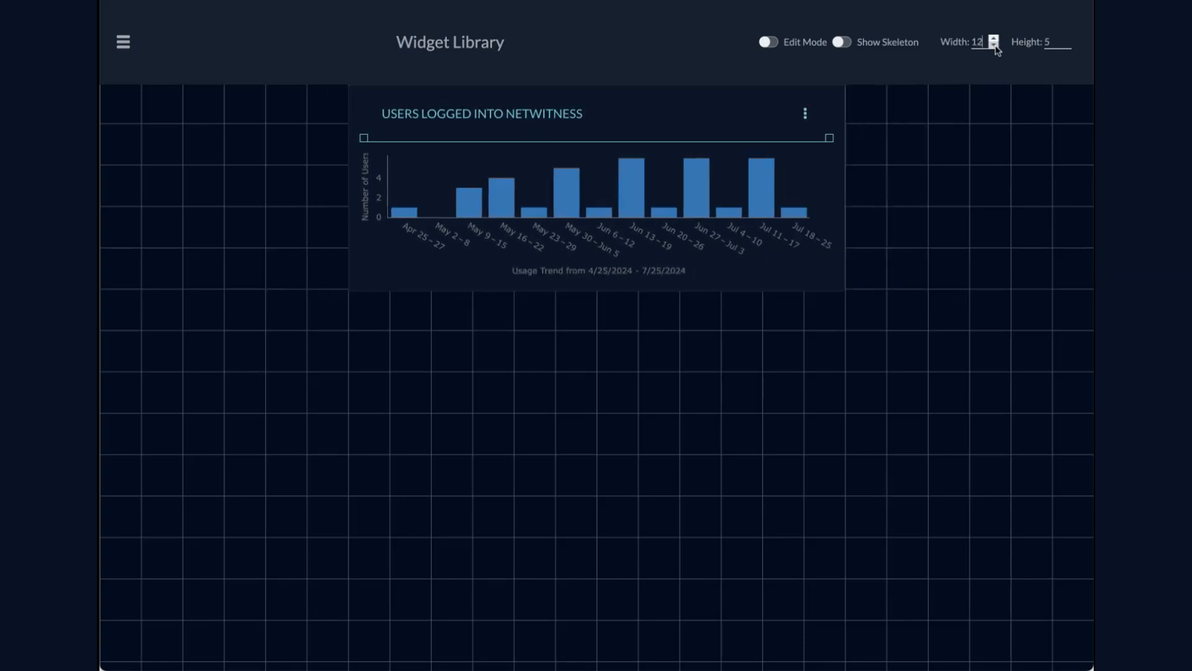
{"action": "left_click", "coordinate": [996, 46]}
{"action": "left_click", "coordinate": [996, 46]}
{"action": "left_click", "coordinate": [996, 45]}
{"action": "left_click", "coordinate": [996, 46]}
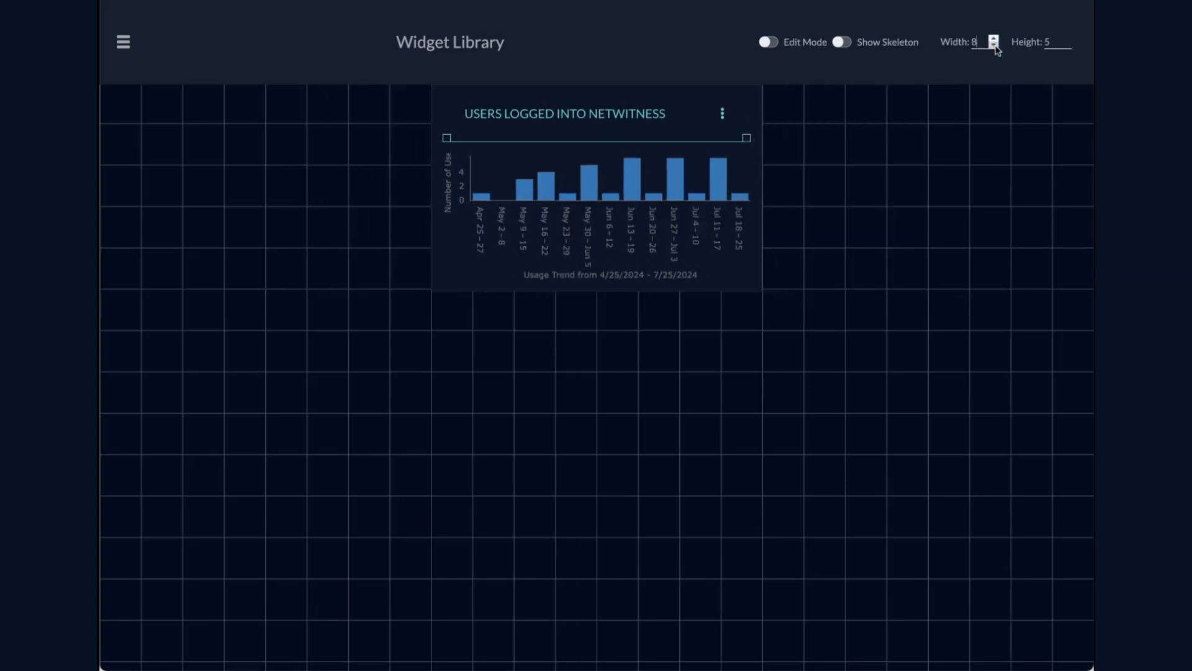
- Adjust the height of the Users Logged into NetWitness widget in the Widget Library
{"action": "left_click", "coordinate": [1068, 39]}
{"action": "left_click", "coordinate": [1068, 39]}
{"action": "left_click", "coordinate": [1068, 40]}
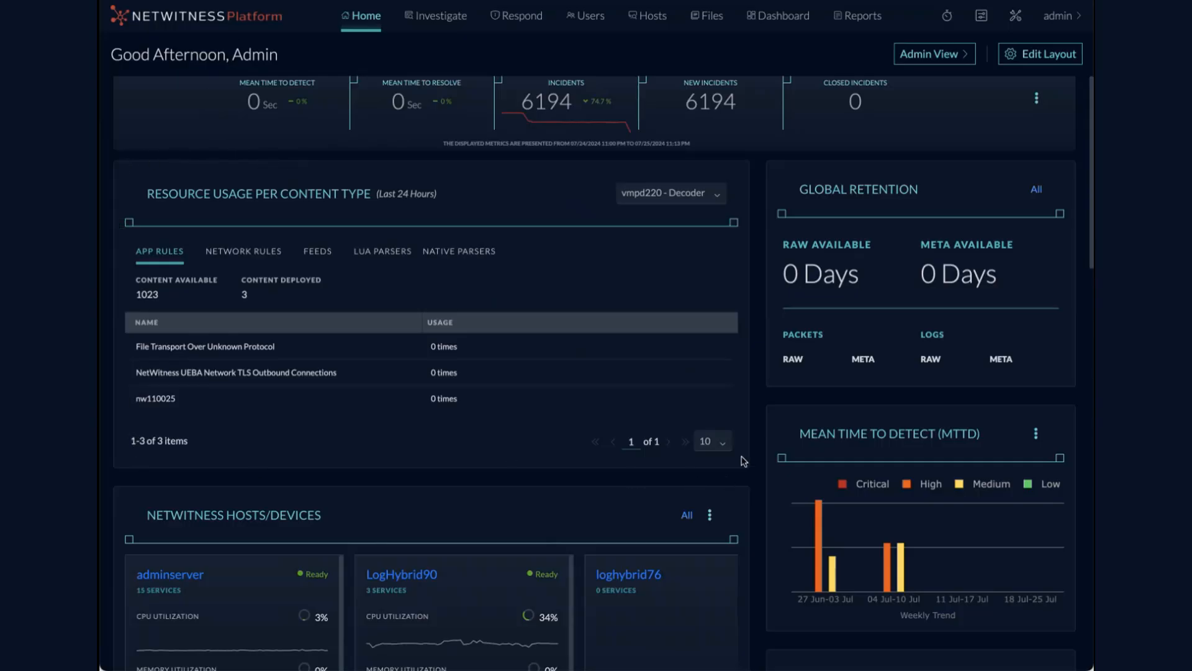
- Look through the home page widgets, from Resource Usage per Content Type down to Packets vs Entitlement and Users Logged into NetWitness
{"action": "scroll", "coordinate": [765, 400], "scroll_direction": "down", "scroll_amount": 10}
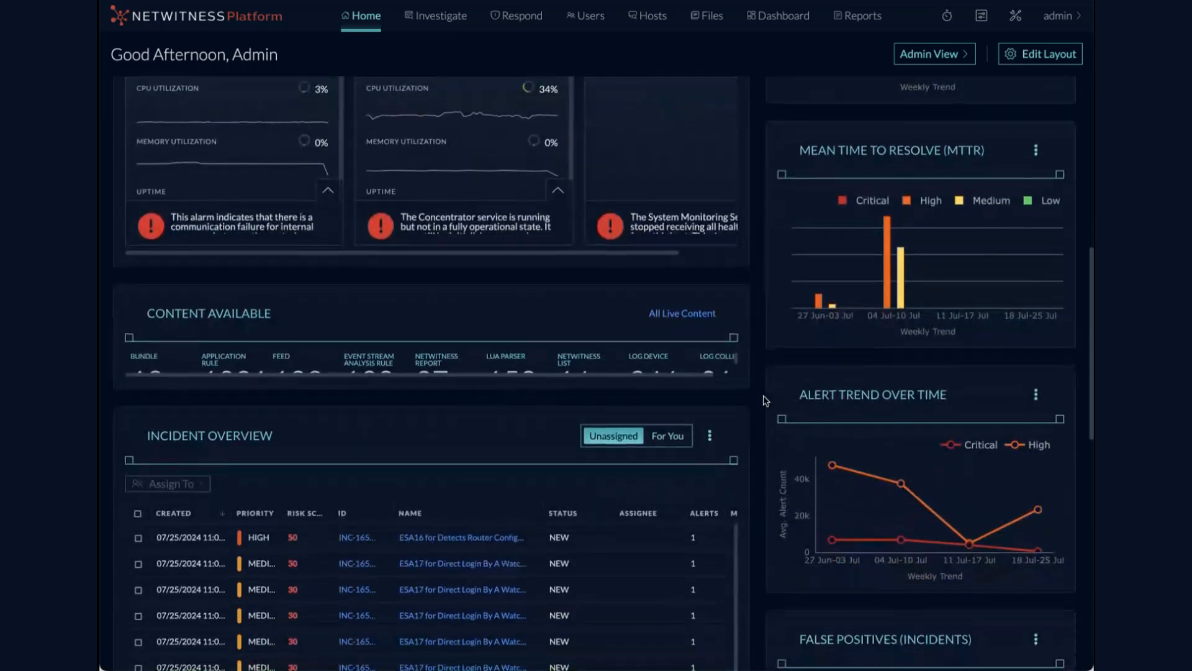
{"action": "scroll", "coordinate": [765, 400], "scroll_direction": "down", "scroll_amount": 2}
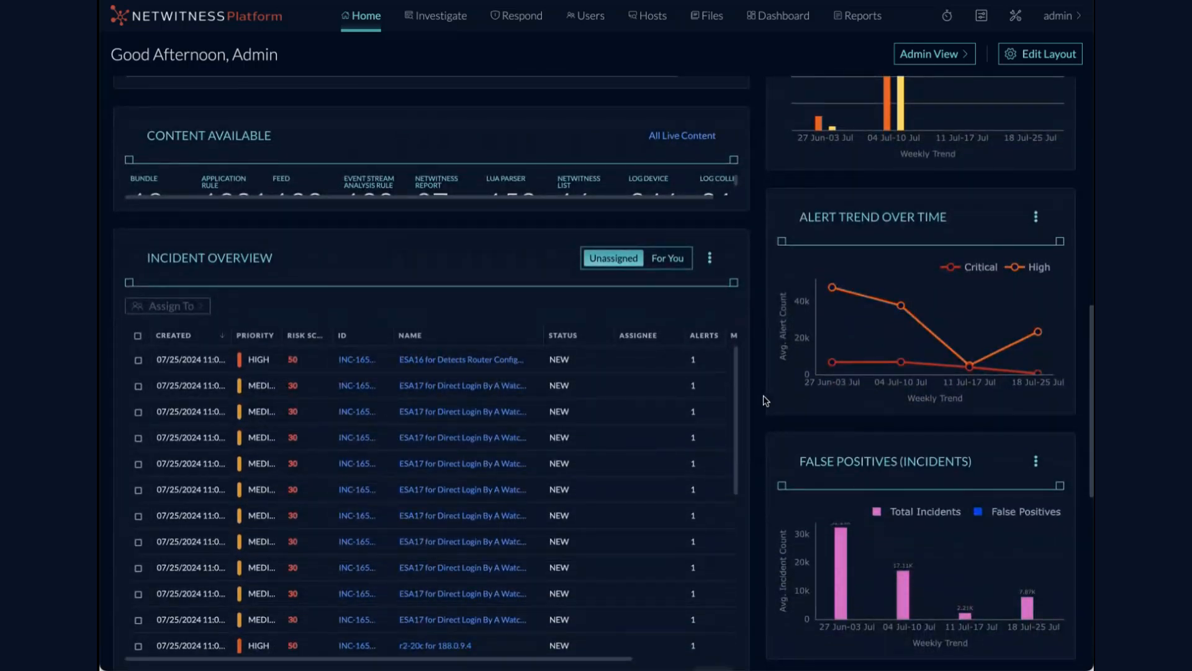
{"action": "scroll", "coordinate": [765, 401], "scroll_direction": "down", "scroll_amount": 4}
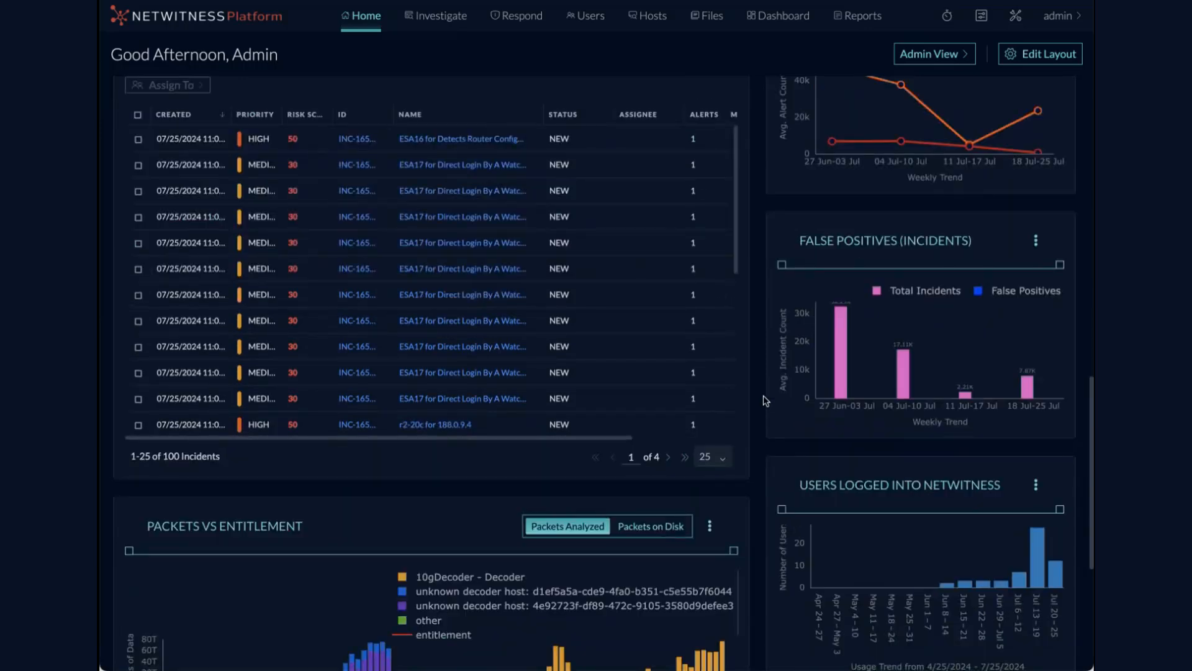
{"action": "scroll", "coordinate": [765, 401], "scroll_direction": "down", "scroll_amount": 2}
{"action": "scroll", "coordinate": [765, 401], "scroll_direction": "up", "scroll_amount": 6}
{"action": "scroll", "coordinate": [765, 400], "scroll_direction": "up", "scroll_amount": 7}
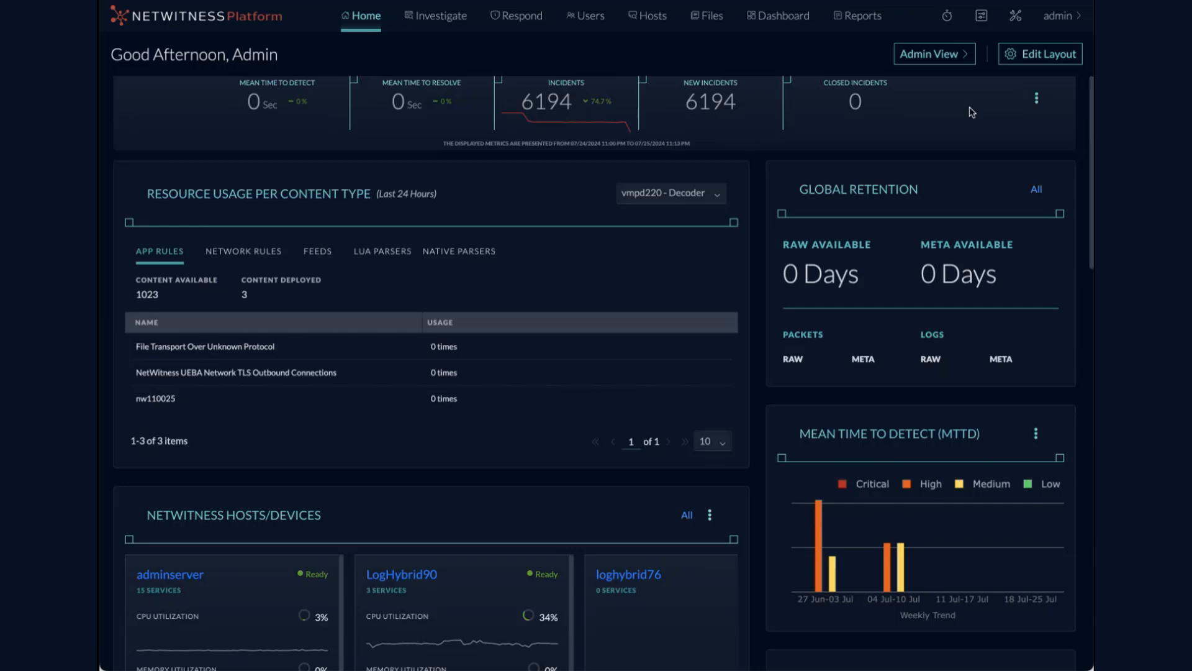
- Start editing the home page layout and browse the list of widgets available to add
{"action": "left_click", "coordinate": [1036, 56]}
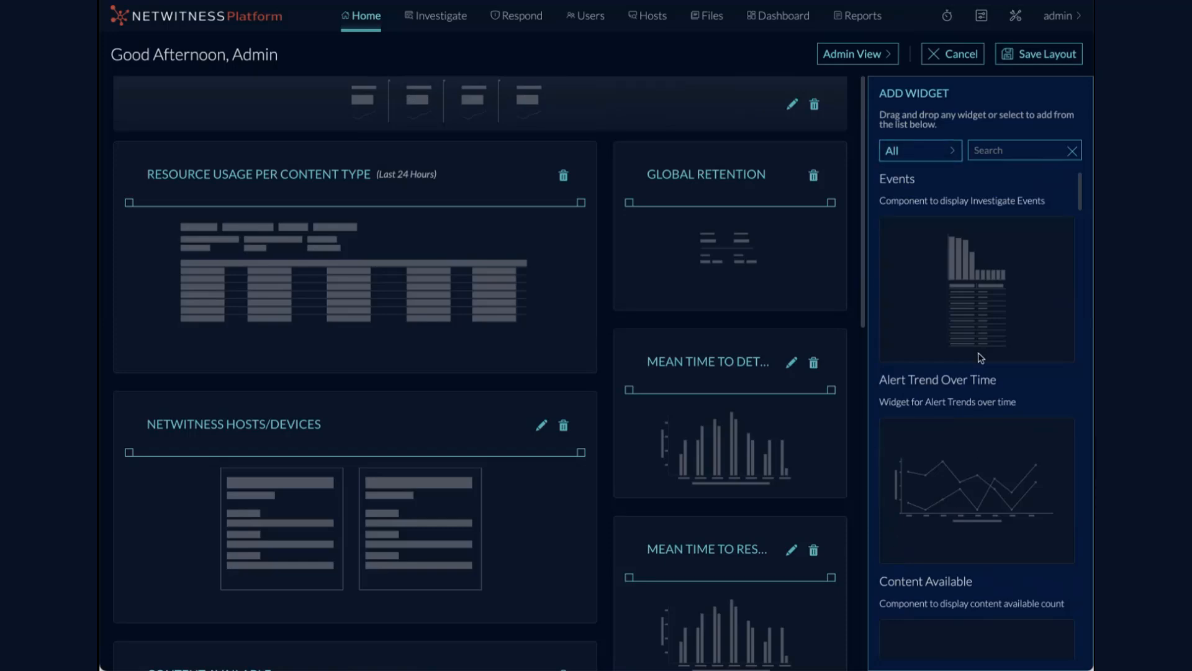
{"action": "mouse_move", "coordinate": [980, 339]}
{"action": "mouse_move", "coordinate": [961, 229]}
{"action": "scroll", "coordinate": [957, 232], "scroll_direction": "down", "scroll_amount": 5}
{"action": "scroll", "coordinate": [949, 239], "scroll_direction": "down", "scroll_amount": 10}
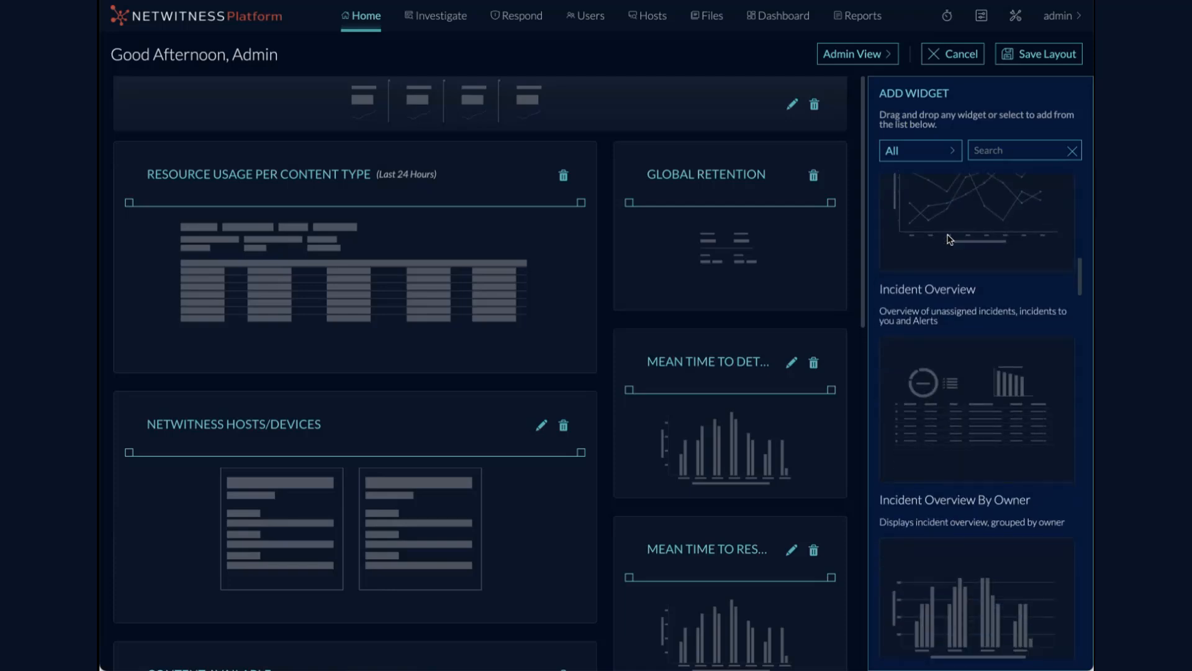
{"action": "scroll", "coordinate": [949, 240], "scroll_direction": "down", "scroll_amount": 10}
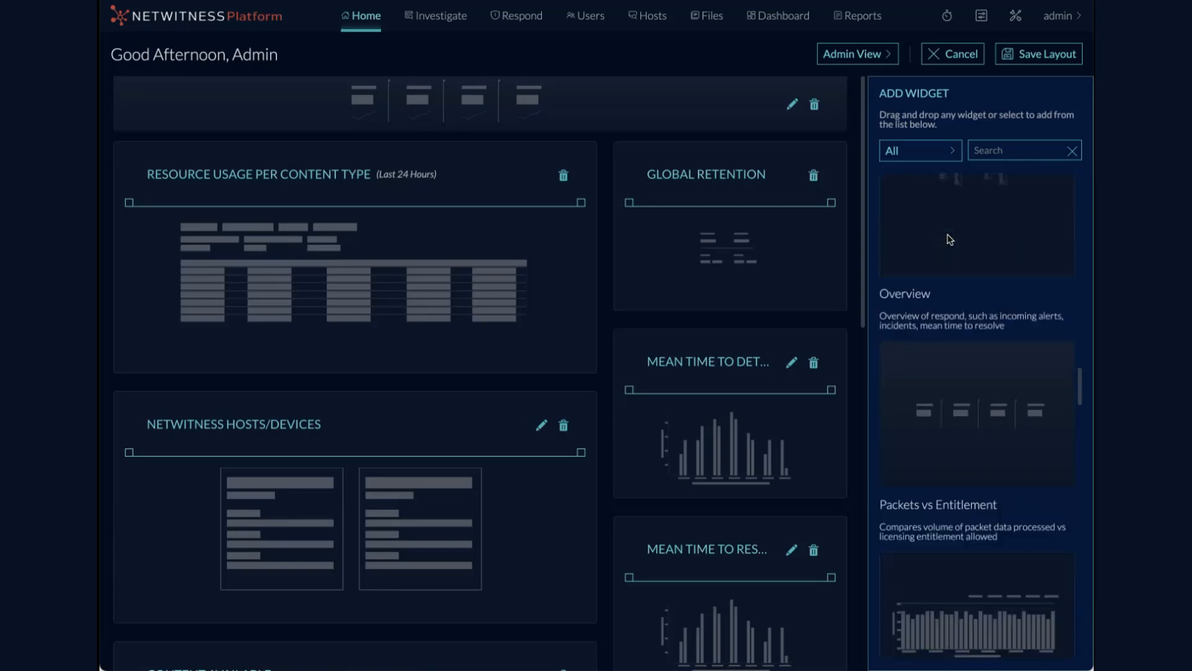
{"action": "scroll", "coordinate": [949, 239], "scroll_direction": "up", "scroll_amount": 15}
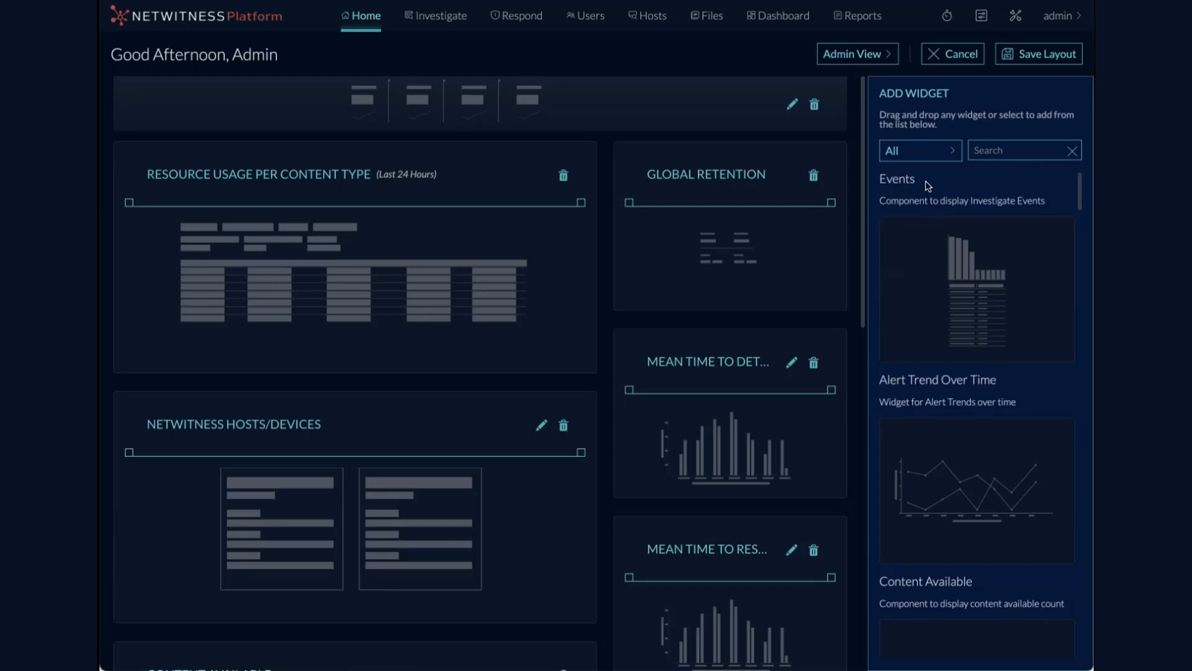
- Filter the available widgets by the Licensing category, and set the category back to All
{"action": "left_click", "coordinate": [949, 154]}
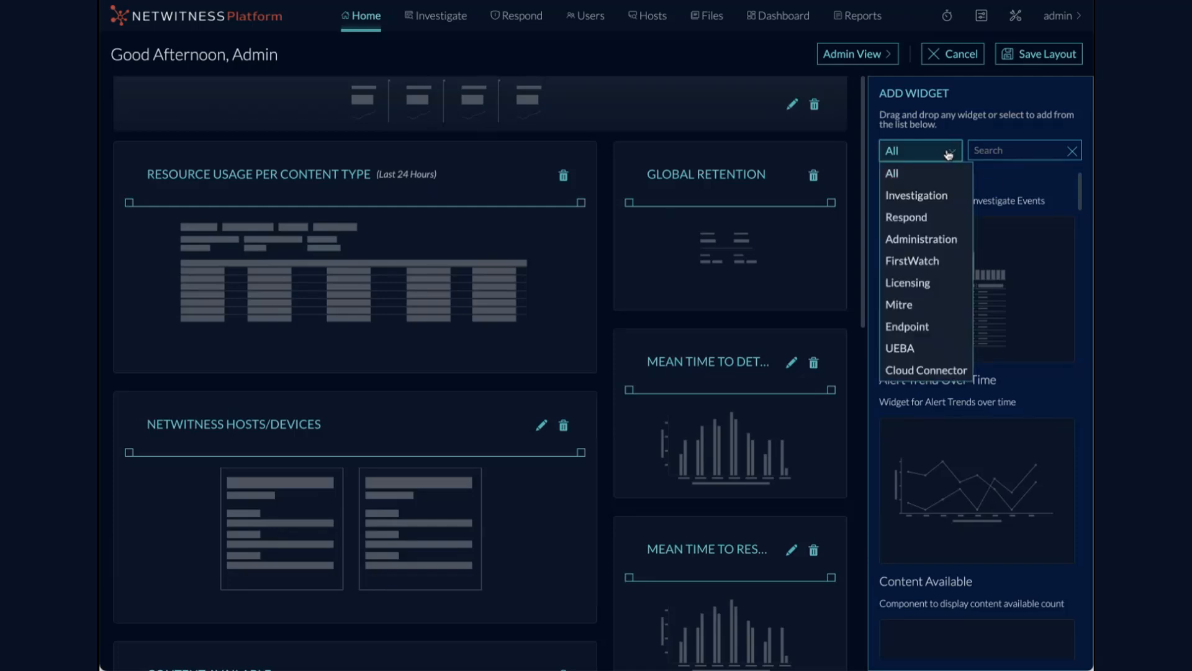
{"action": "left_click", "coordinate": [920, 287]}
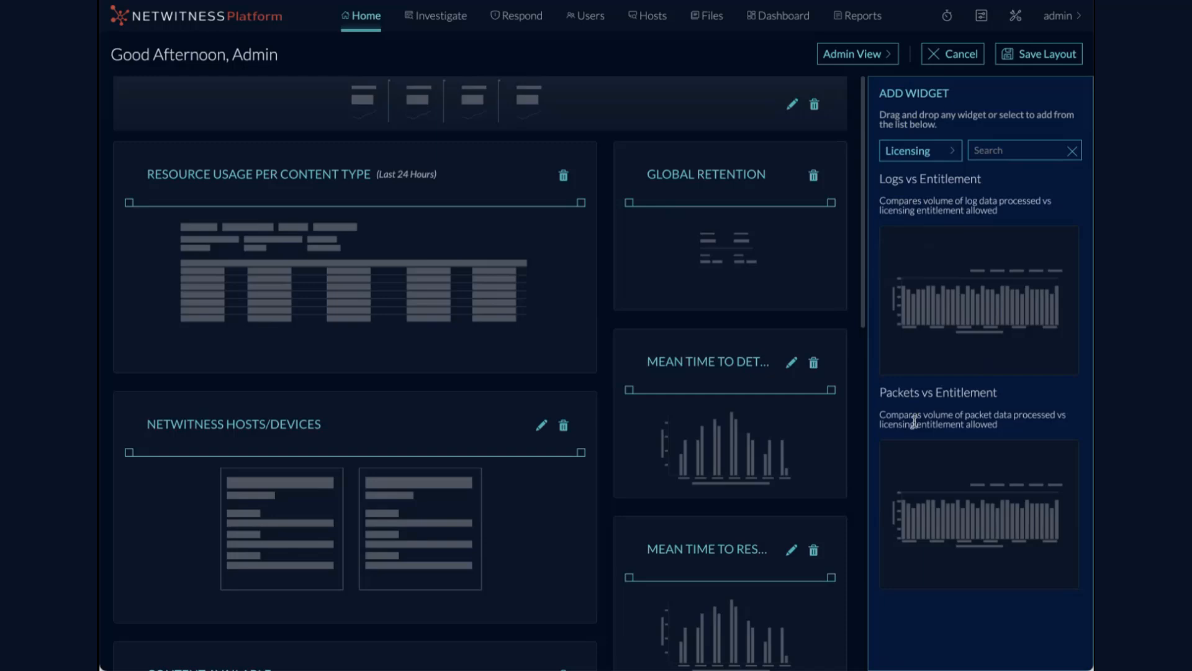
{"action": "left_click", "coordinate": [919, 151]}
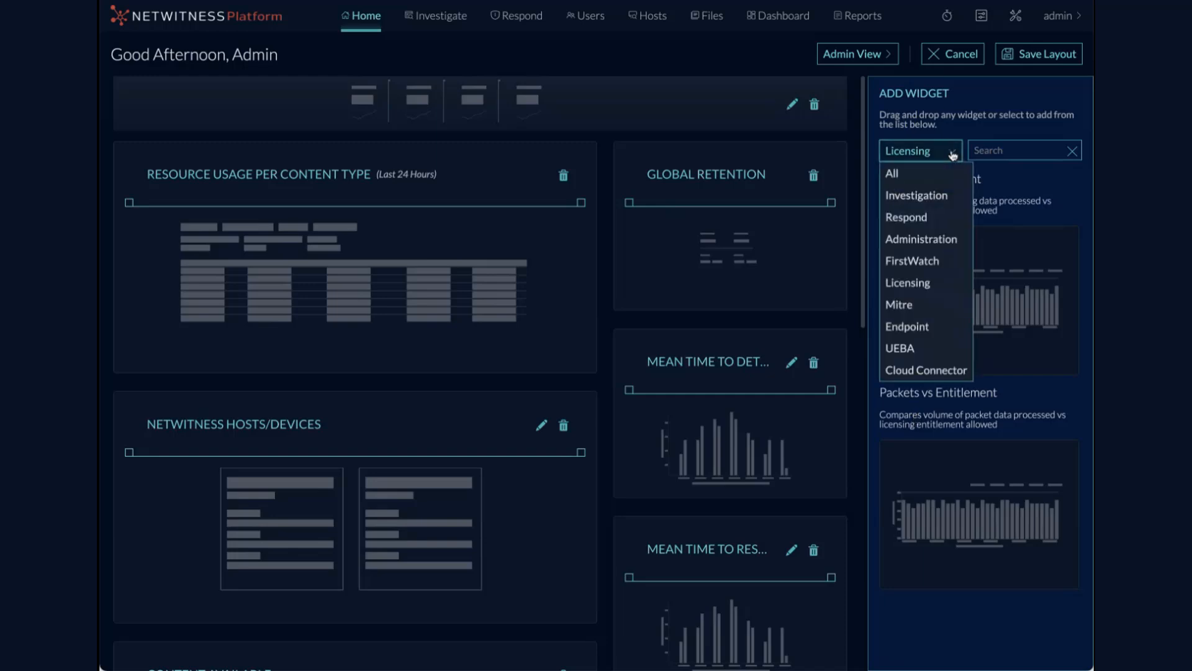
{"action": "left_click", "coordinate": [926, 172]}
- Search the available widgets for "reso" and add Mean Time to Resolve (MTTR) at the end of the layout
{"action": "left_click", "coordinate": [997, 150]}
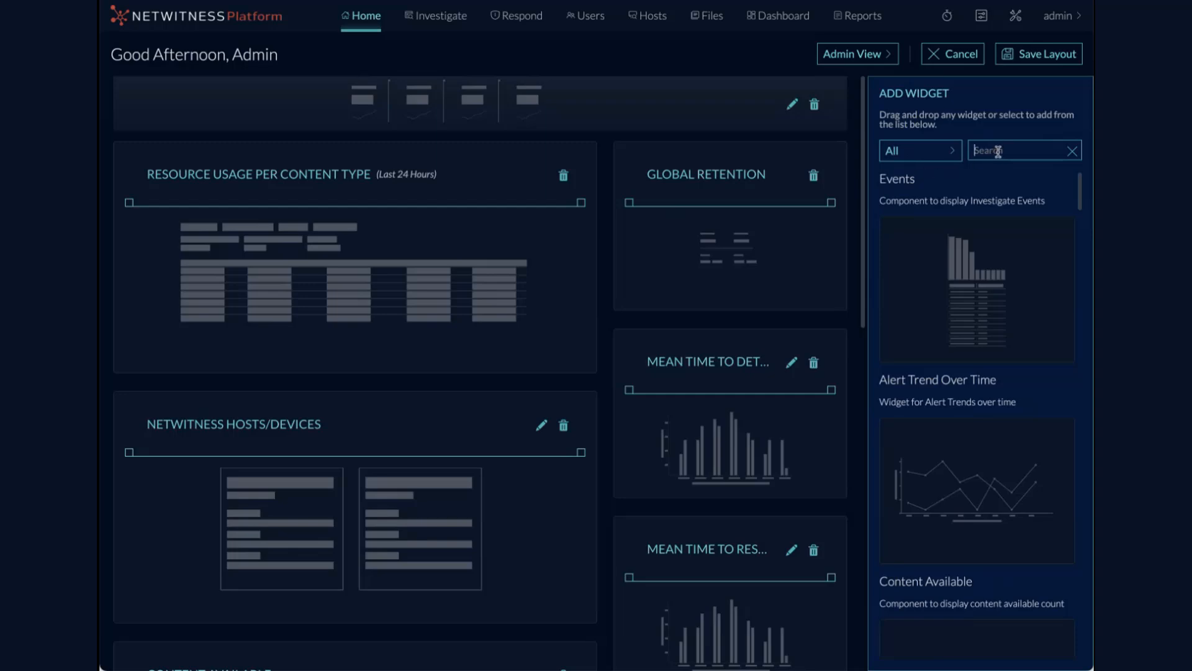
{"action": "type", "text": "reso"}
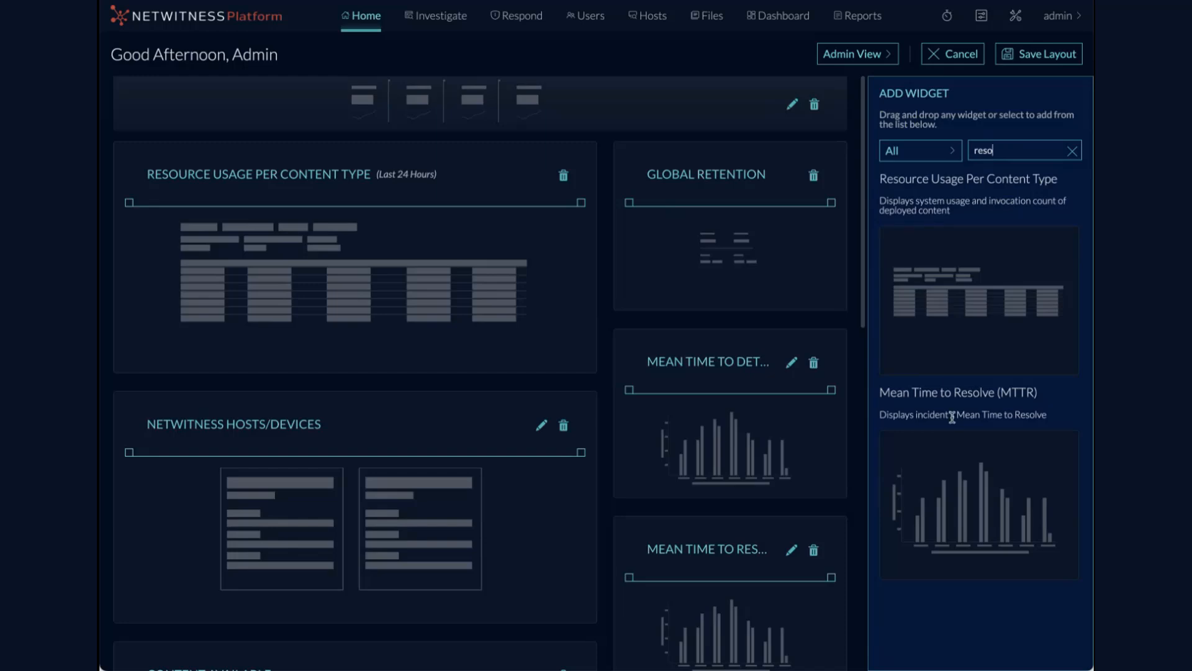
{"action": "mouse_move", "coordinate": [961, 480]}
{"action": "scroll", "coordinate": [783, 471], "scroll_direction": "down", "scroll_amount": 13}
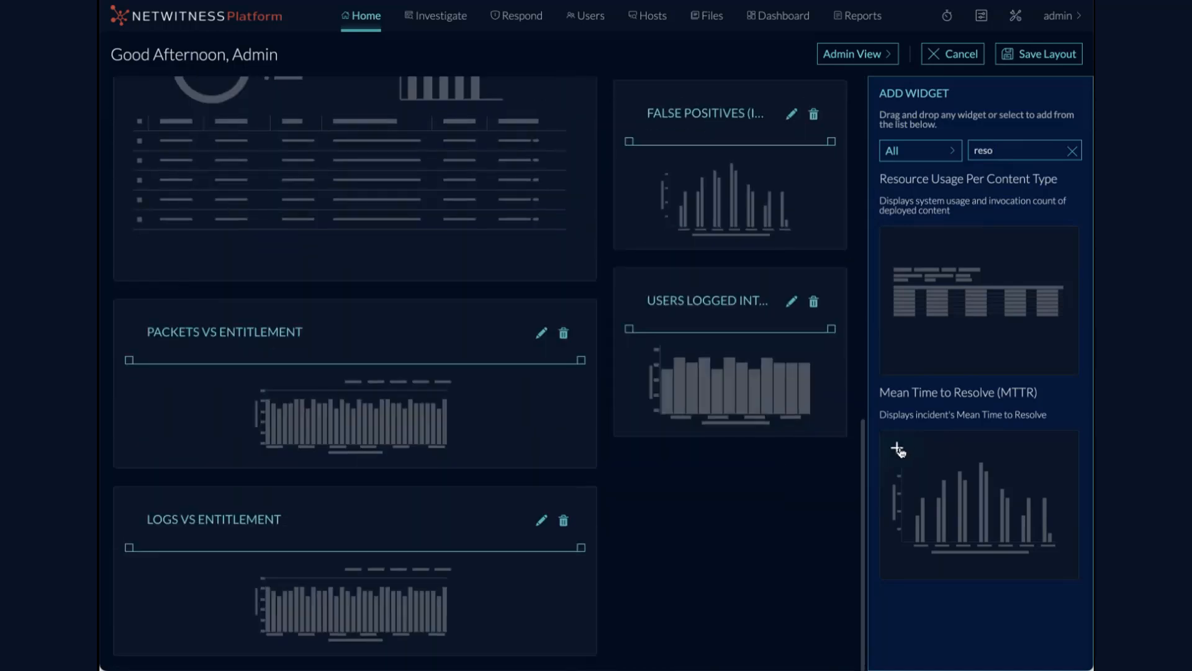
{"action": "left_click", "coordinate": [904, 445]}
{"action": "scroll", "coordinate": [781, 487], "scroll_direction": "down", "scroll_amount": 2}
{"action": "scroll", "coordinate": [782, 488], "scroll_direction": "down", "scroll_amount": 1}
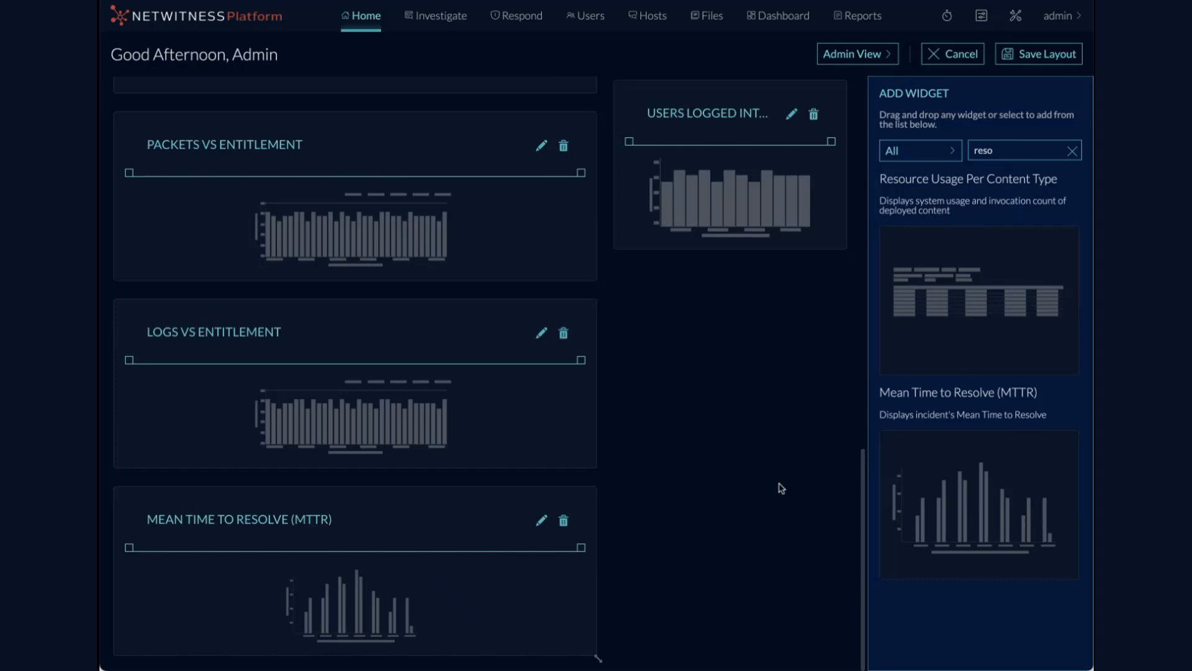
- Place a second Mean Time to Resolve (MTTR) widget directly above Packets vs Entitlement in the layout
{"action": "mouse_move", "coordinate": [928, 493]}
{"action": "left_click_drag", "start_coordinate": [939, 496], "coordinate": [120, 160]}
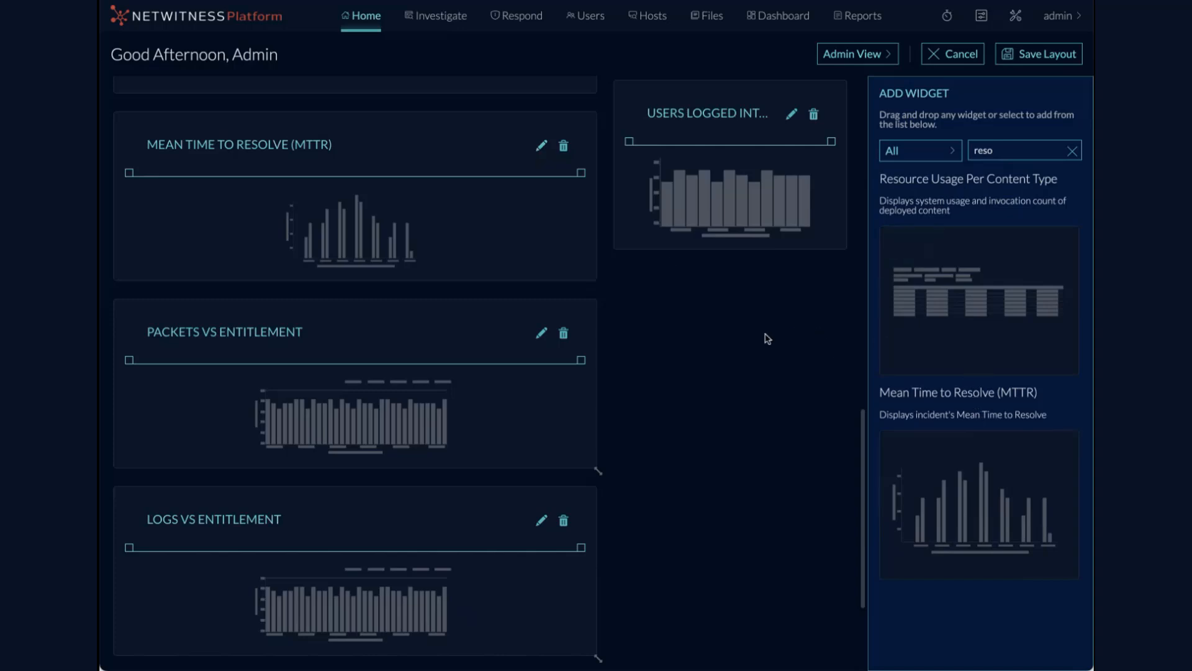
{"action": "scroll", "coordinate": [670, 401], "scroll_direction": "down", "scroll_amount": 3}
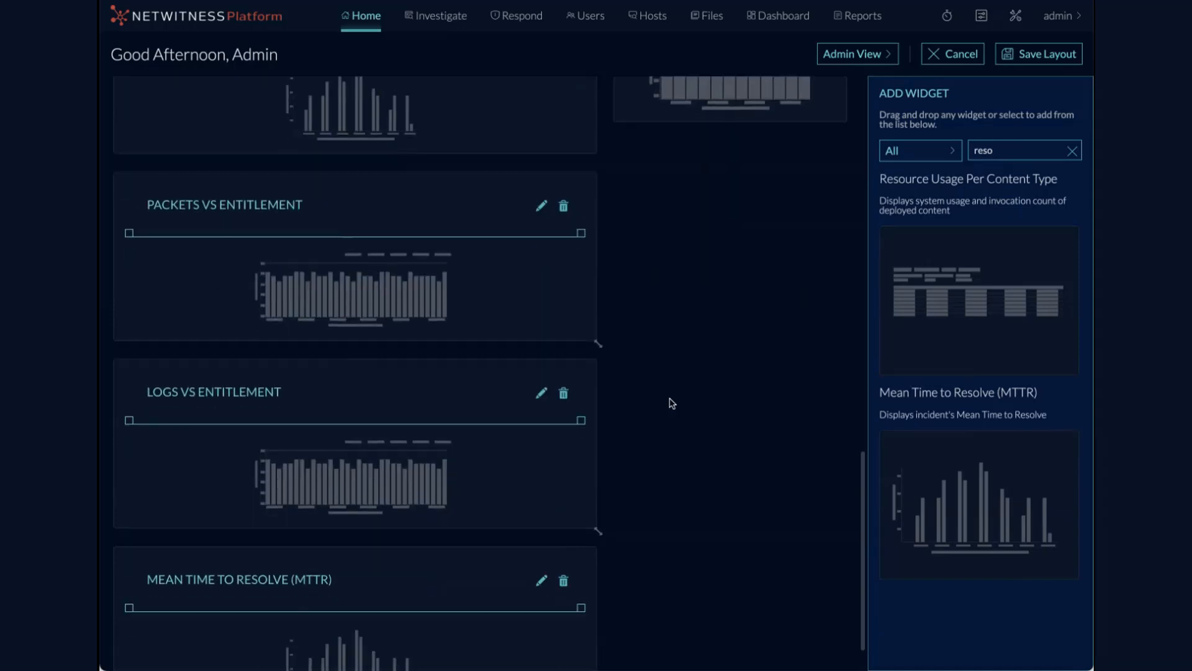
{"action": "scroll", "coordinate": [671, 402], "scroll_direction": "down", "scroll_amount": 1}
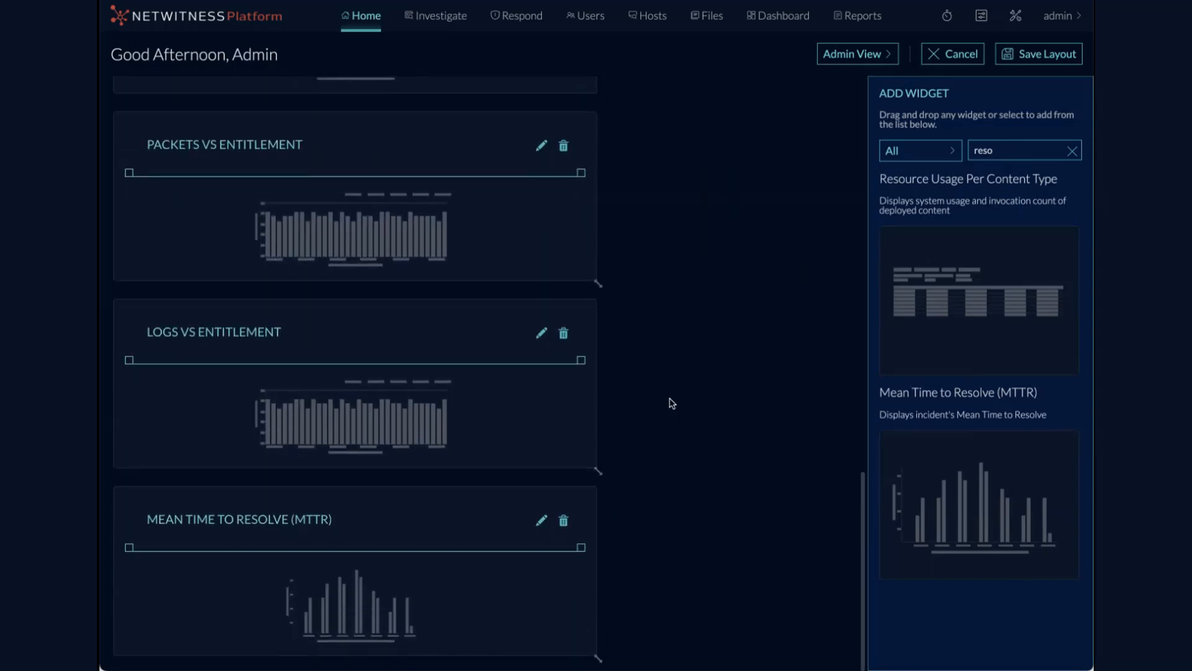
- Delete both added Mean Time to Resolve (MTTR) widgets, above Packets vs Entitlement and below Logs vs Entitlement
{"action": "scroll", "coordinate": [671, 402], "scroll_direction": "up", "scroll_amount": 3}
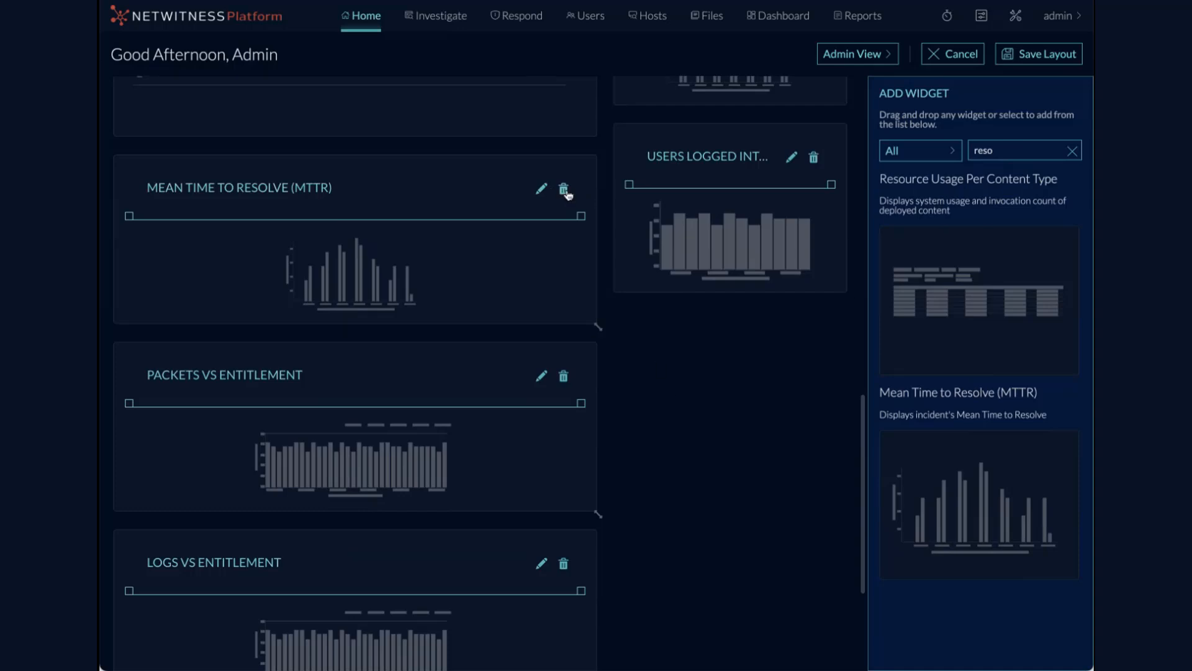
{"action": "left_click", "coordinate": [564, 190]}
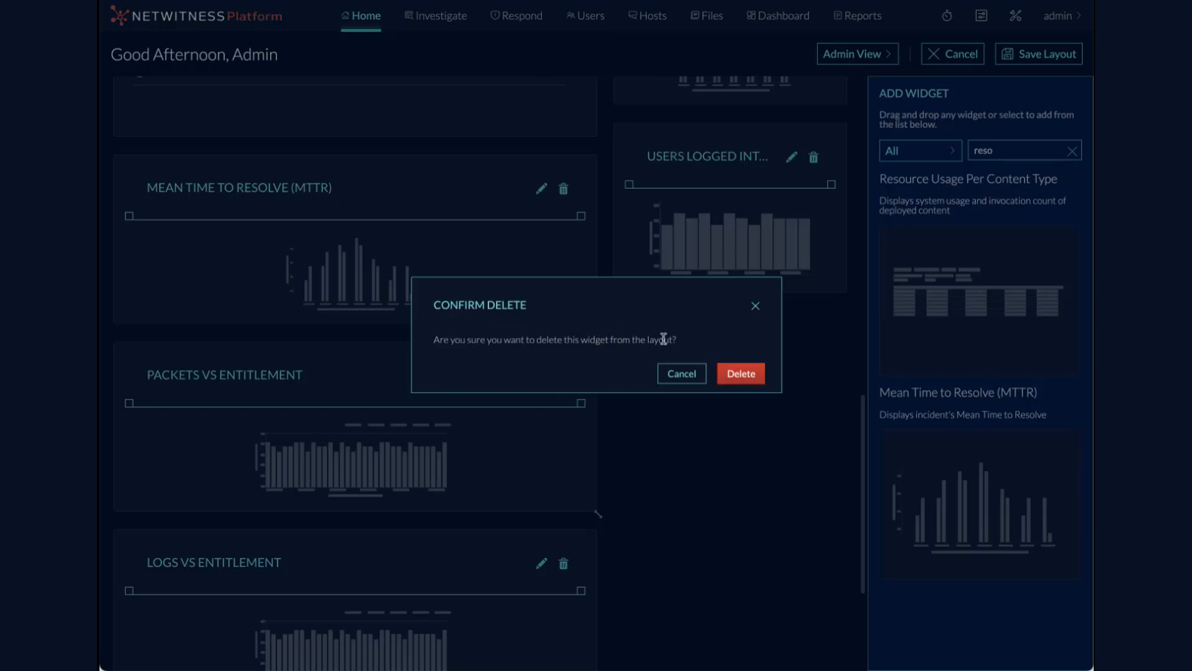
{"action": "left_click", "coordinate": [739, 375]}
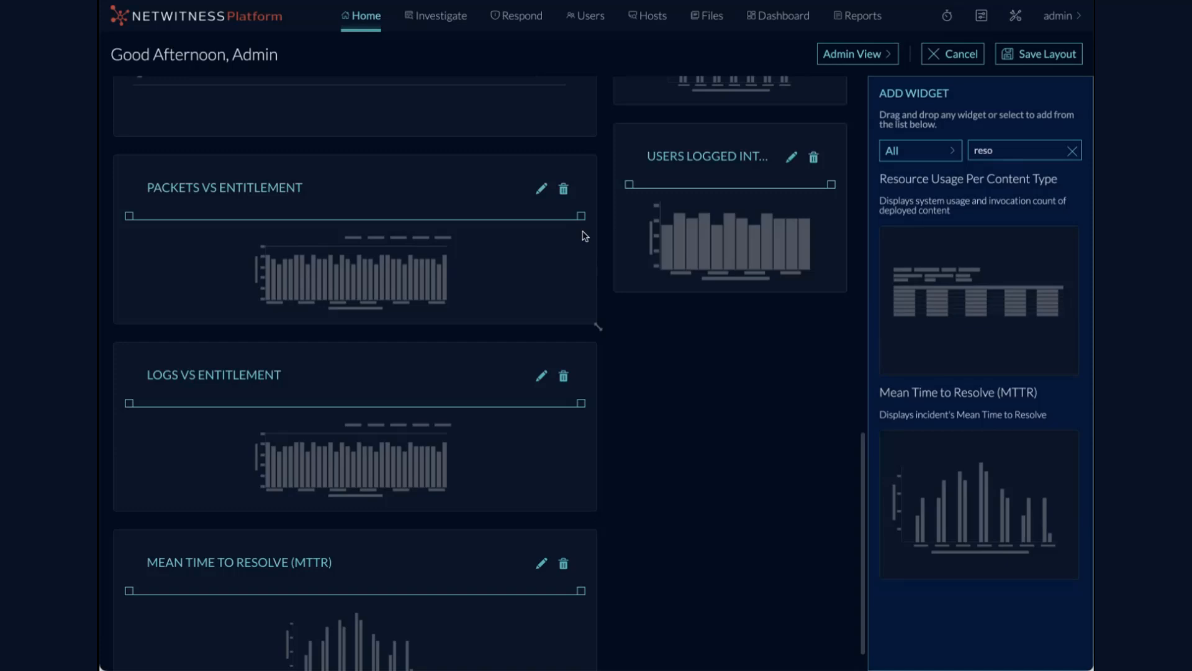
{"action": "scroll", "coordinate": [584, 236], "scroll_direction": "down", "scroll_amount": 1}
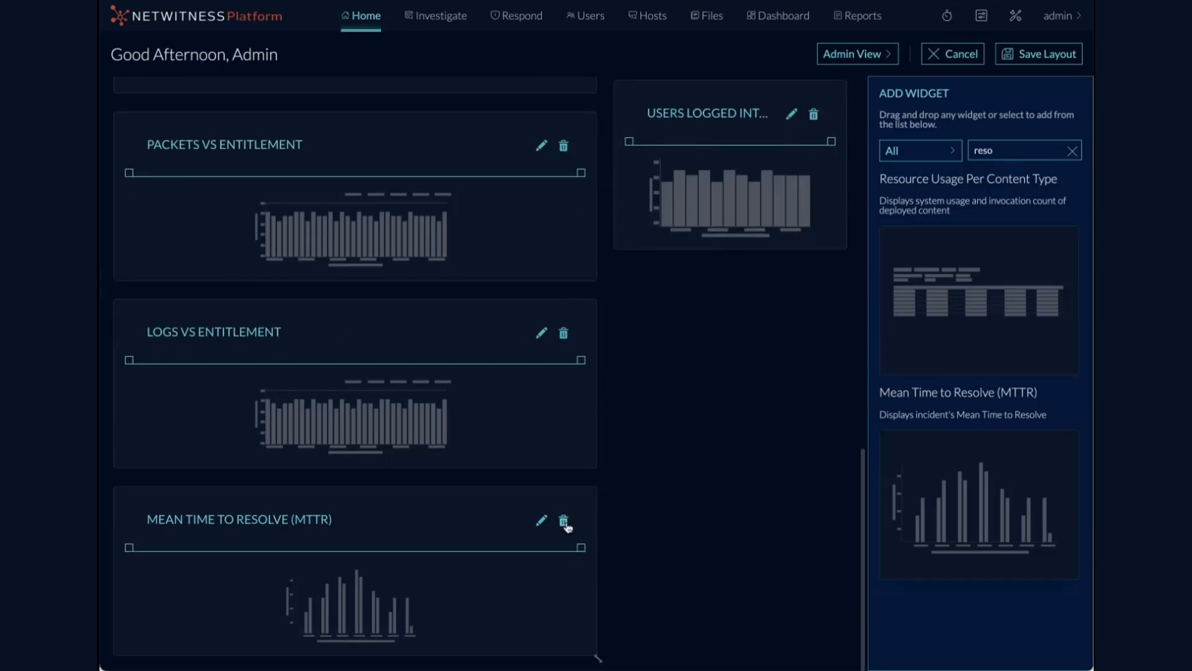
{"action": "left_click", "coordinate": [565, 522]}
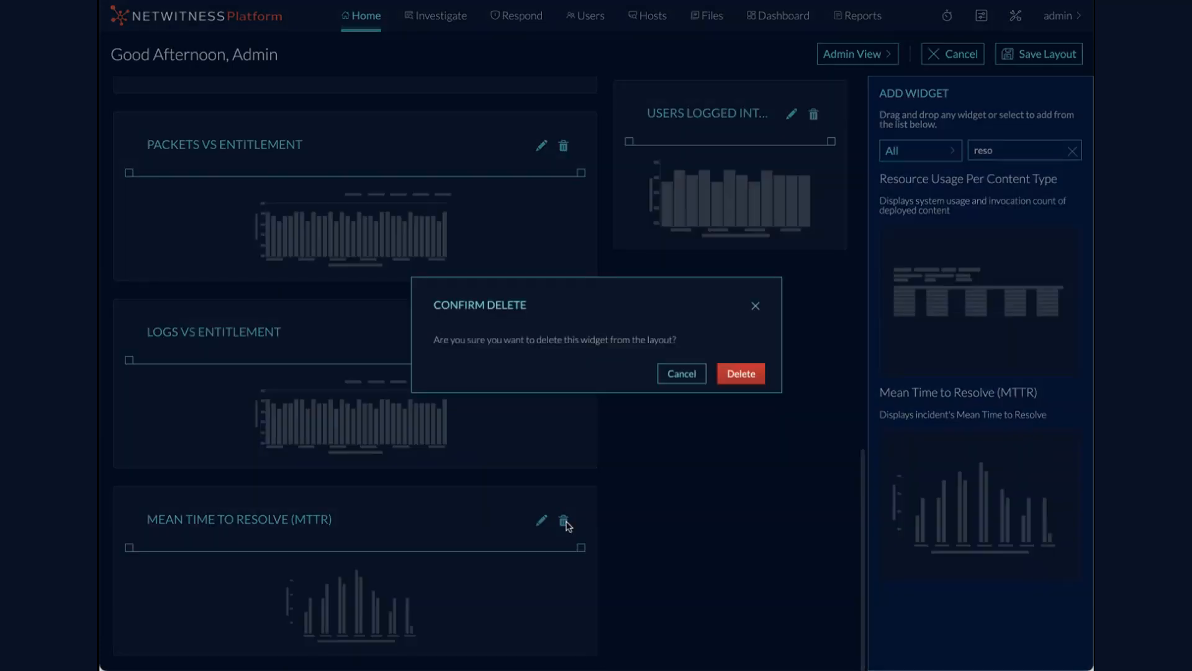
{"action": "left_click", "coordinate": [741, 374]}
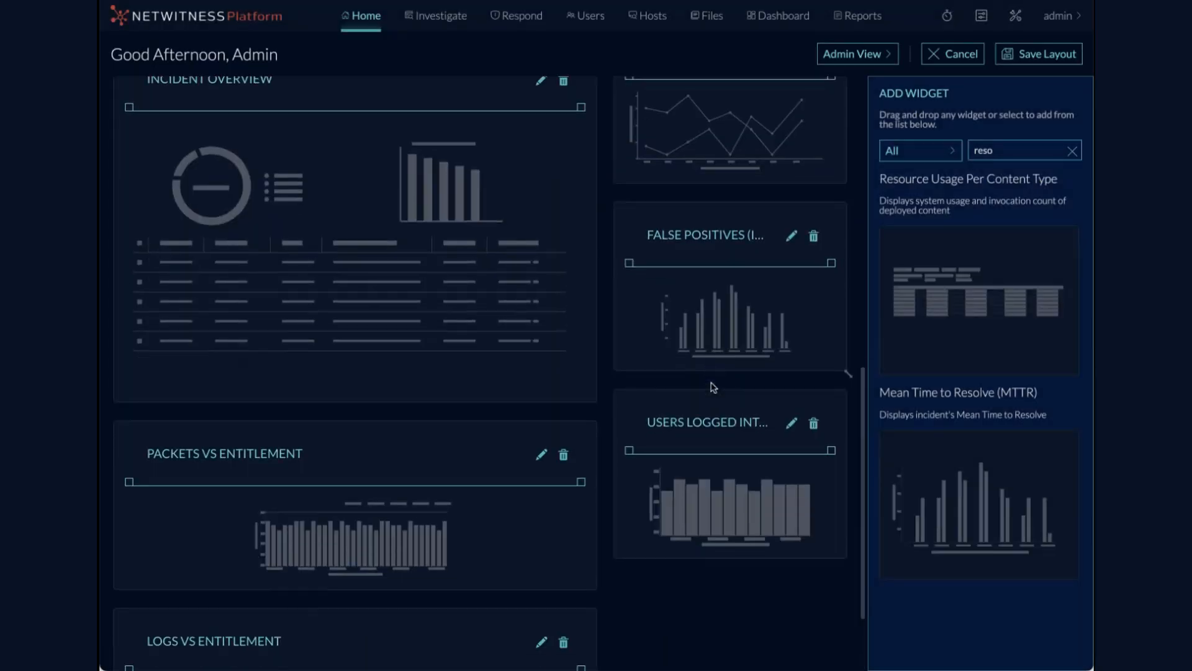
- Move the Users Logged into NetWitness widget directly above Packets vs Entitlement and widen it to span the full layout
{"action": "scroll", "coordinate": [713, 387], "scroll_direction": "down", "scroll_amount": 4}
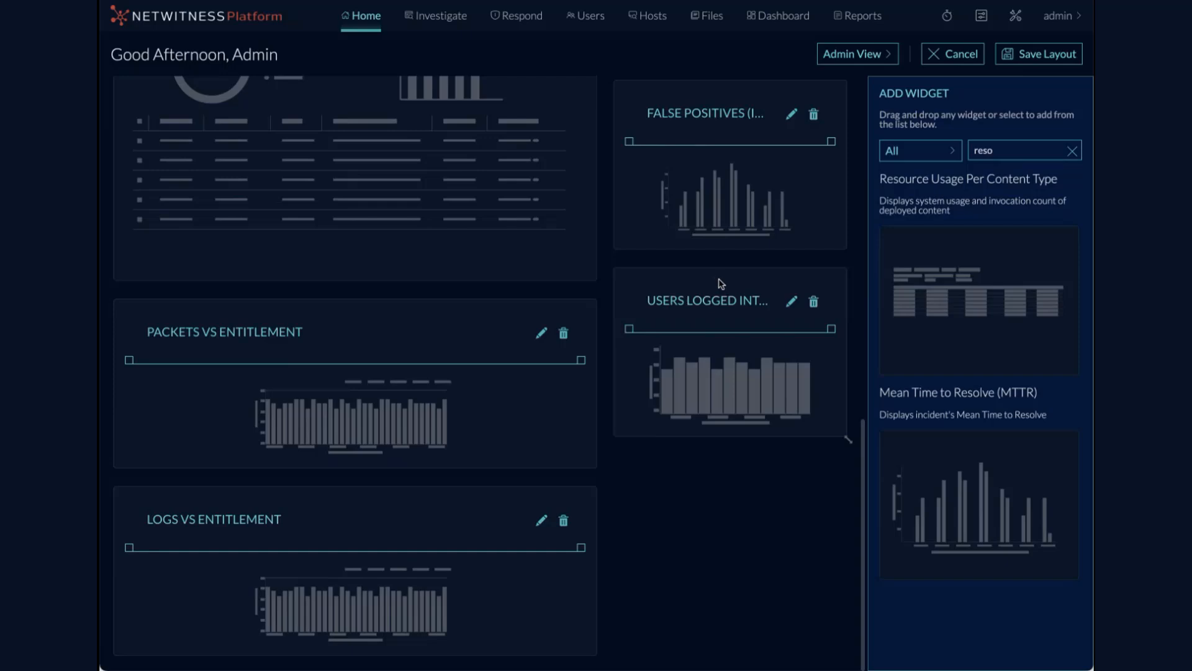
{"action": "left_click_drag", "start_coordinate": [720, 284], "coordinate": [225, 315]}
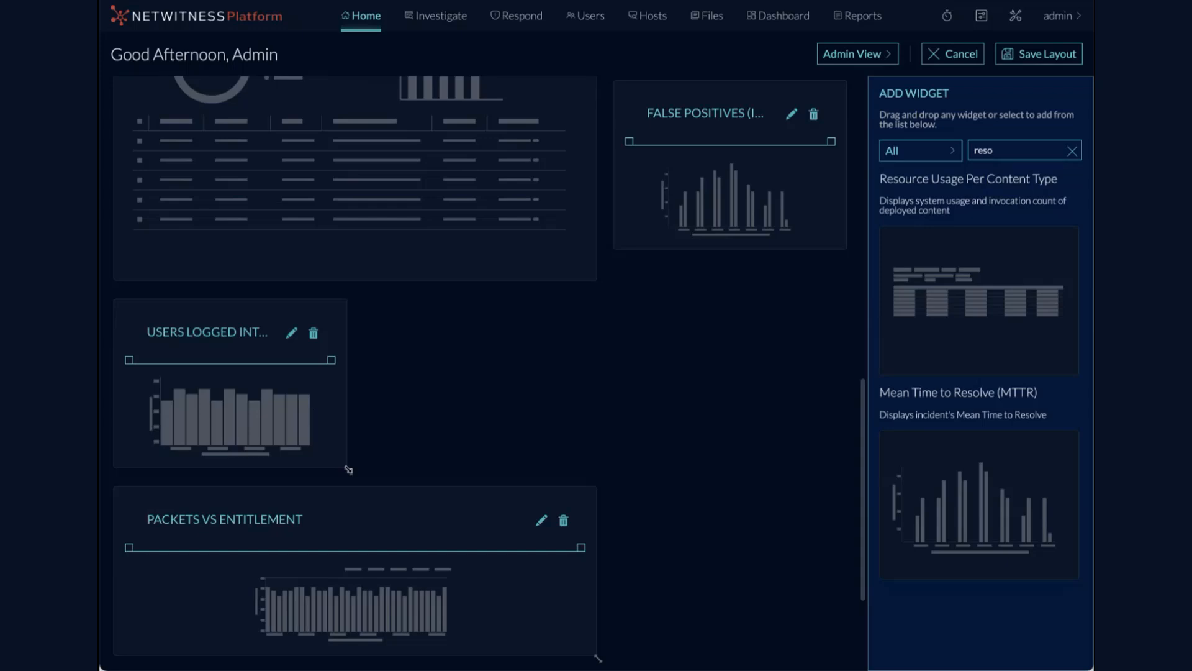
{"action": "left_click_drag", "start_coordinate": [349, 470], "coordinate": [846, 465]}
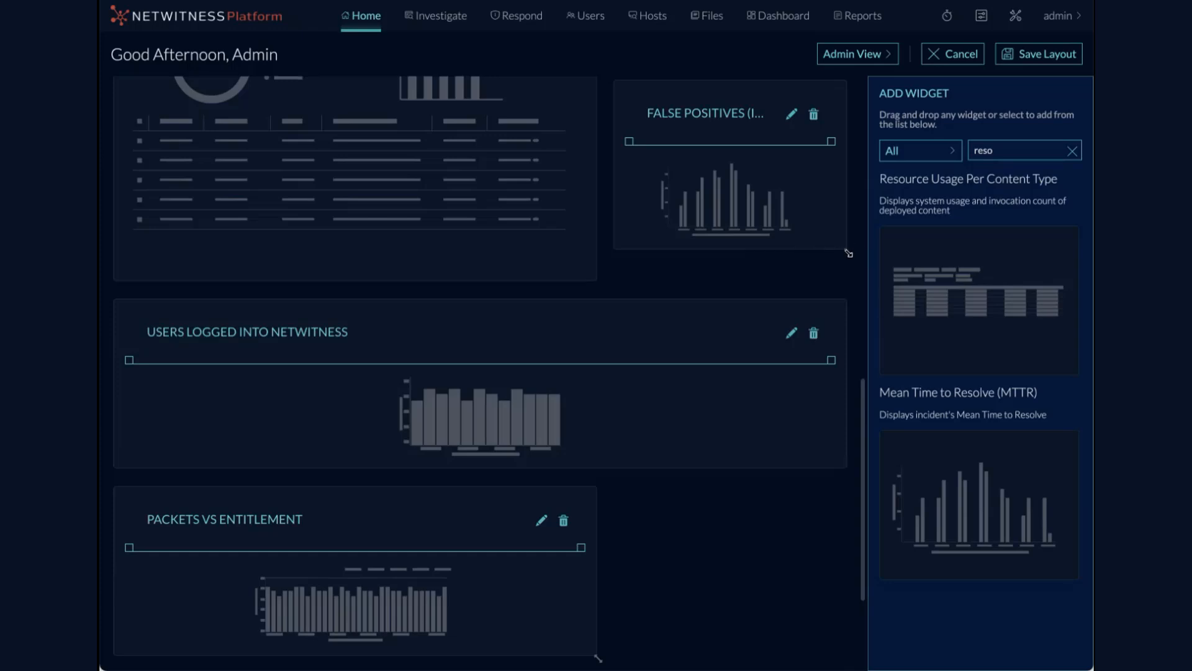
- Increase the height of the False Positives (Incidents) widget until its lower edge aligns with the Incident Overview widget
{"action": "left_click_drag", "start_coordinate": [848, 254], "coordinate": [848, 281]}
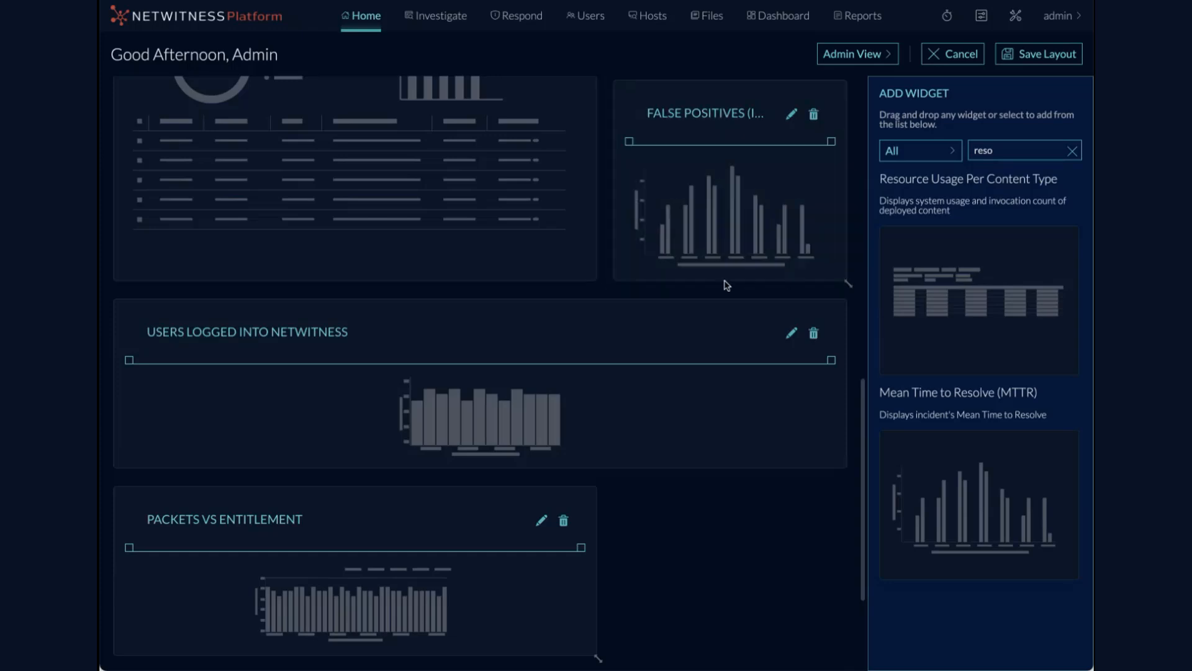
- Review the rearranged widgets across the home page and save the customized layout
{"action": "scroll", "coordinate": [684, 298], "scroll_direction": "up", "scroll_amount": 2}
{"action": "scroll", "coordinate": [683, 299], "scroll_direction": "up", "scroll_amount": 10}
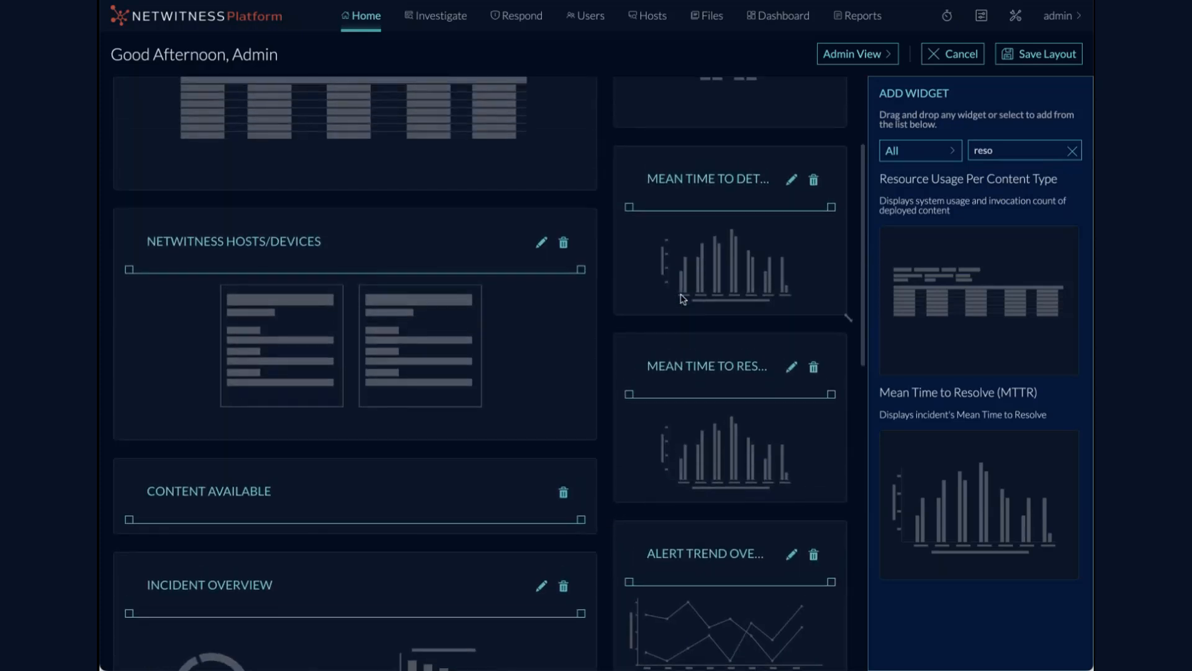
{"action": "scroll", "coordinate": [684, 298], "scroll_direction": "up", "scroll_amount": 4}
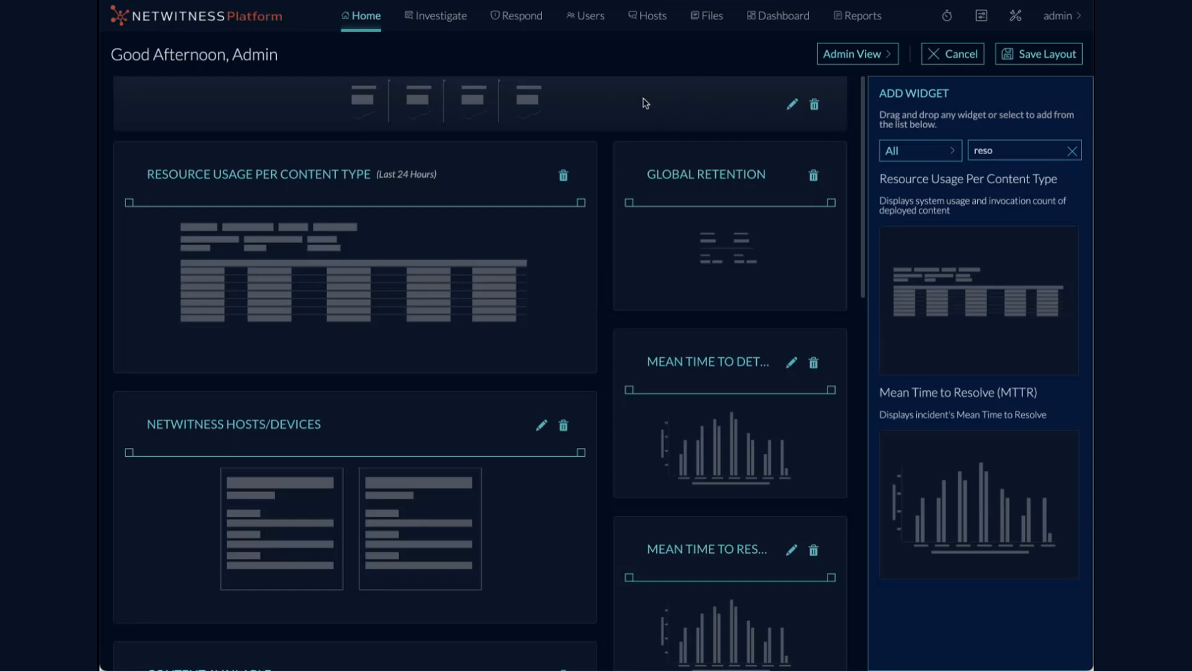
{"action": "scroll", "coordinate": [666, 104], "scroll_direction": "down", "scroll_amount": 10}
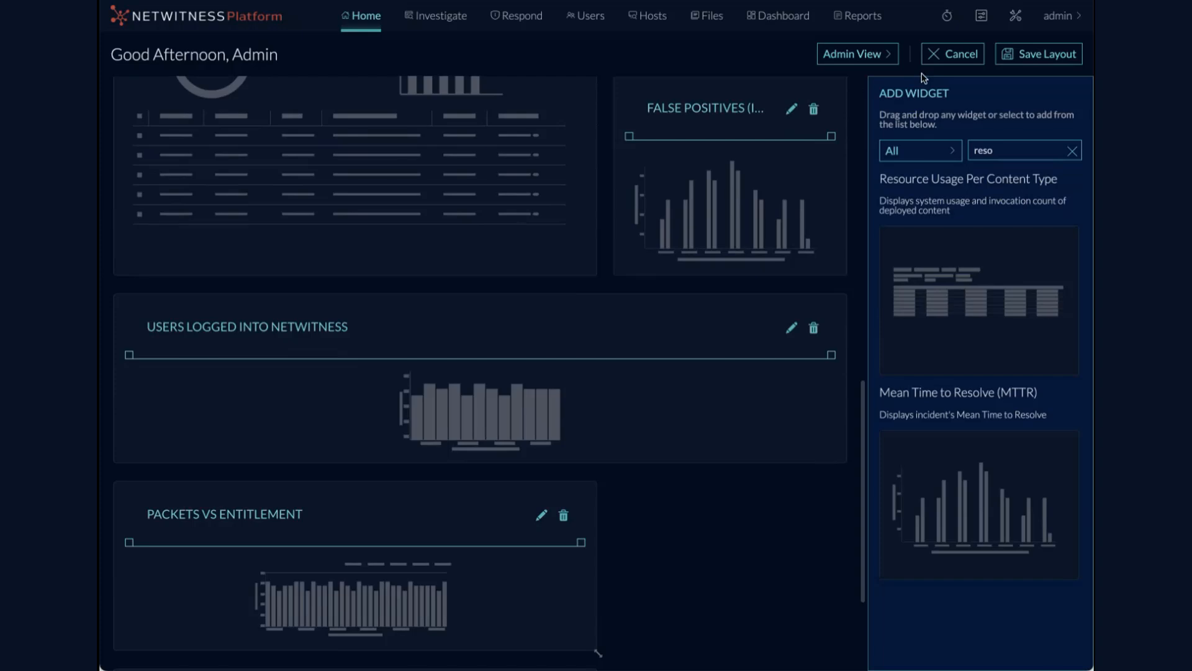
{"action": "left_click", "coordinate": [1045, 59]}
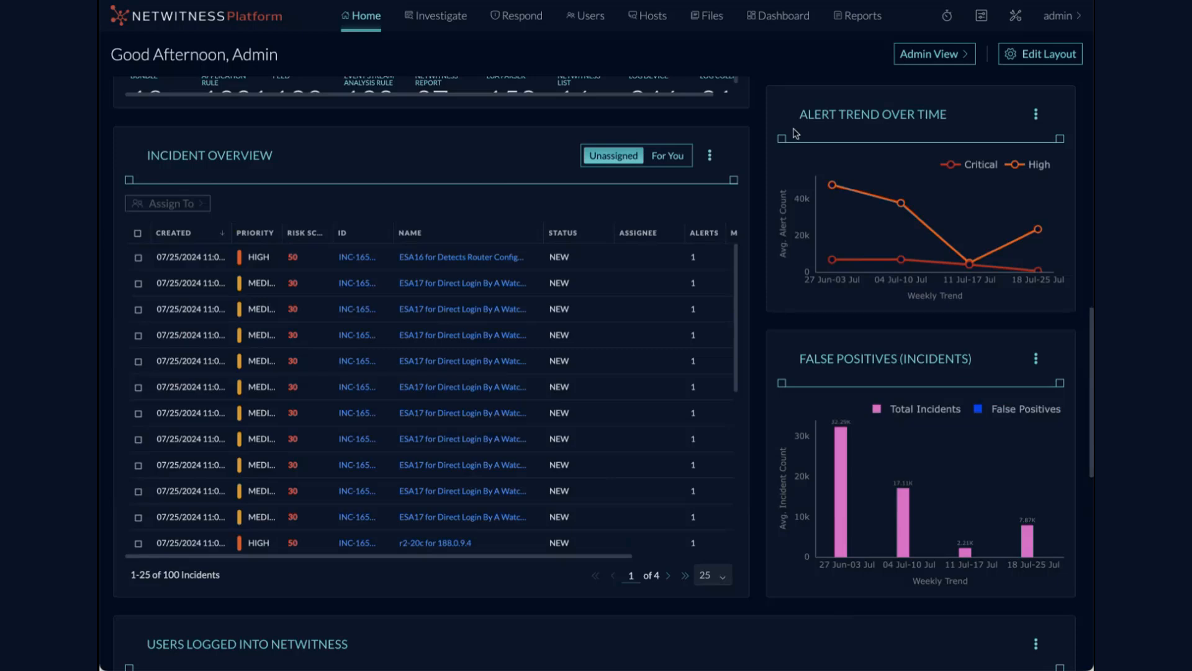
{"action": "scroll", "coordinate": [757, 142], "scroll_direction": "down", "scroll_amount": 5}
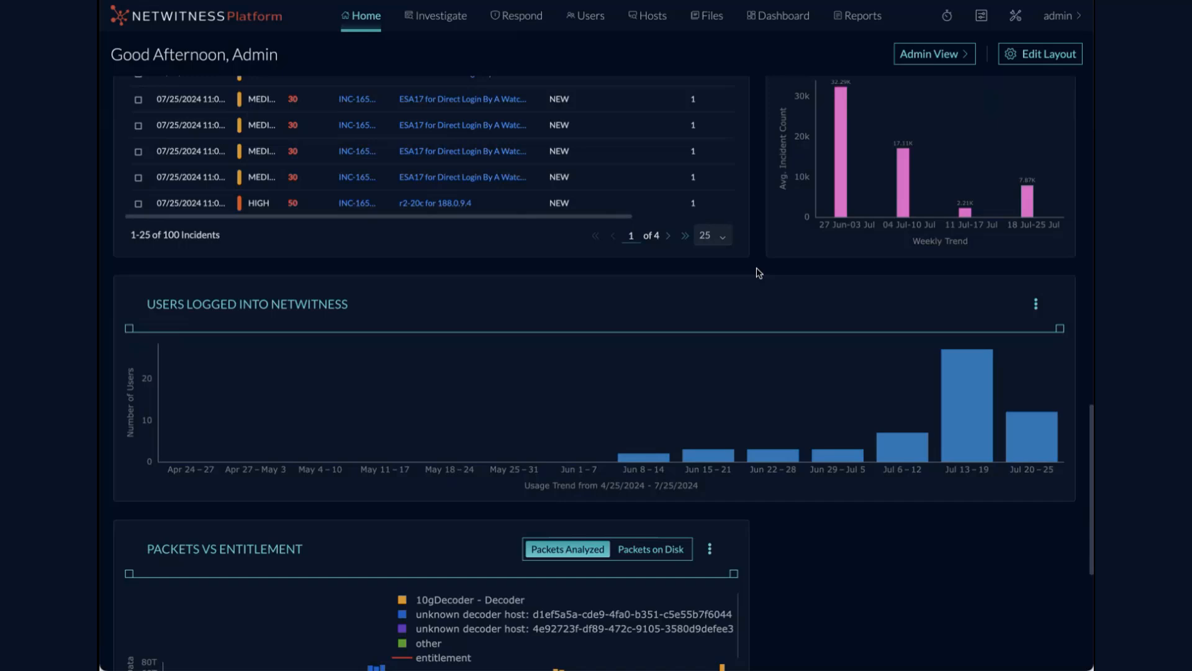
- Reopen the home page layout for editing and reset it to its default configuration
{"action": "left_click", "coordinate": [1049, 55]}
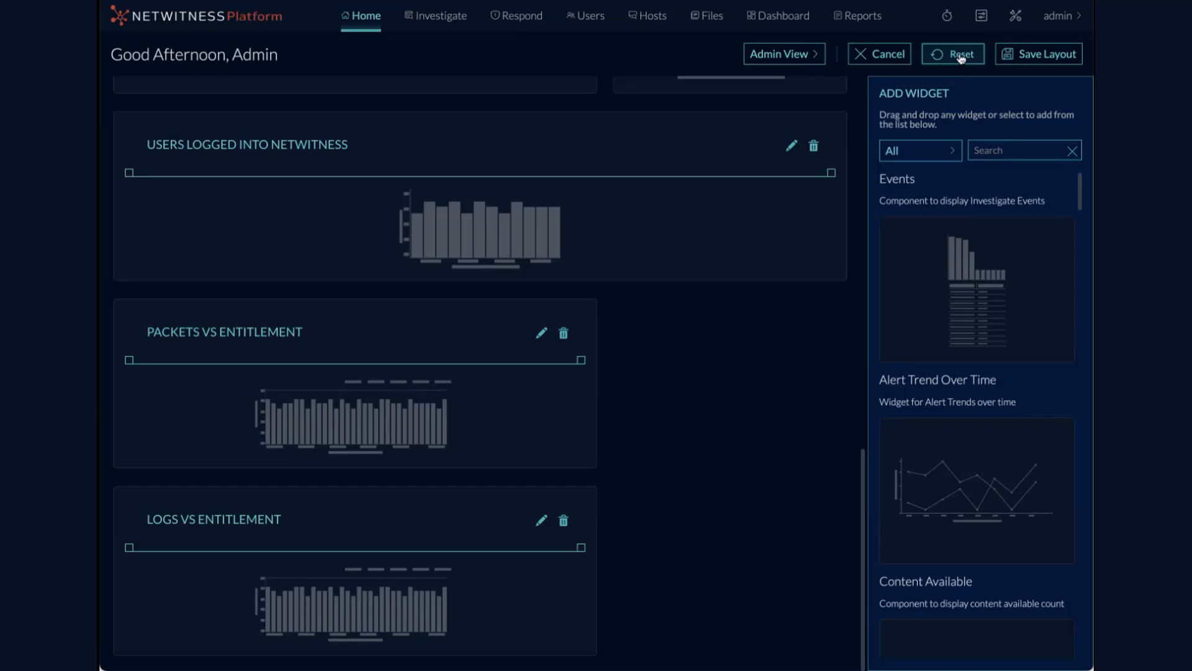
{"action": "left_click", "coordinate": [960, 55]}
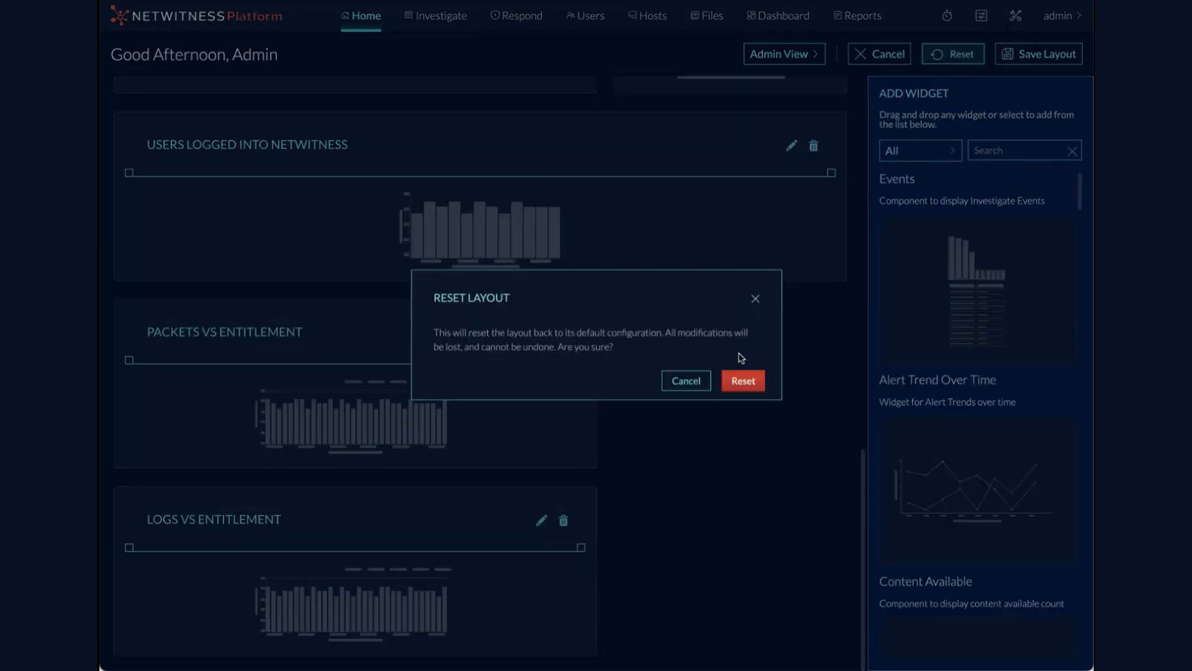
{"action": "left_click", "coordinate": [744, 380]}
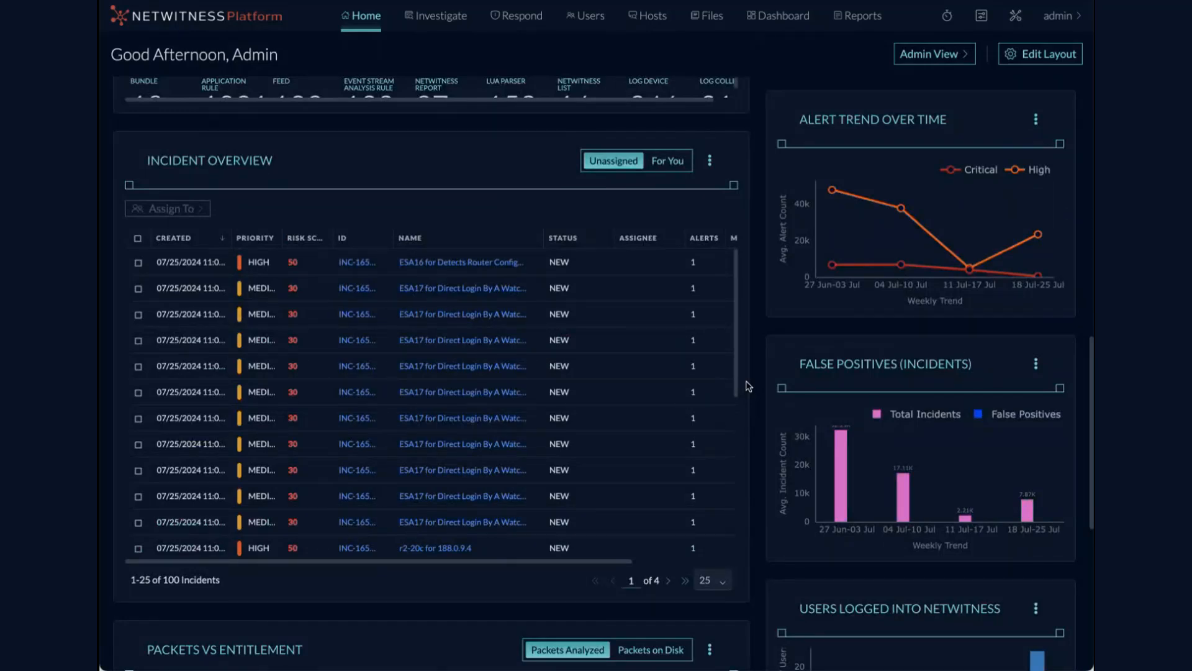
{"action": "scroll", "coordinate": [747, 385], "scroll_direction": "down", "scroll_amount": 6}
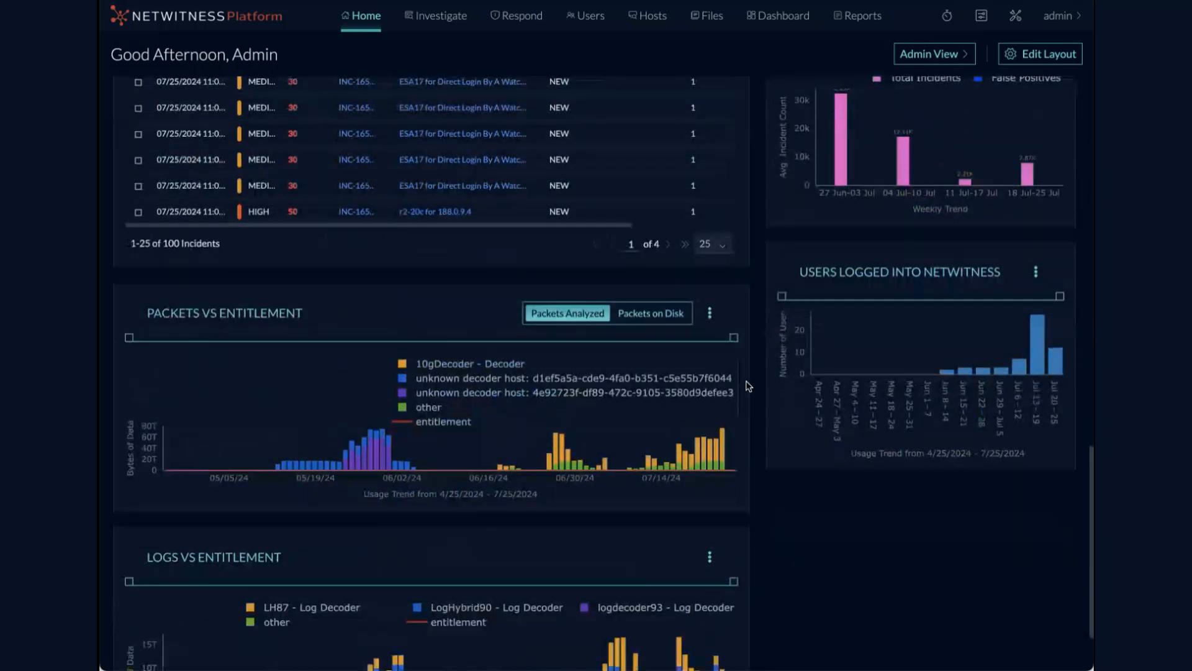